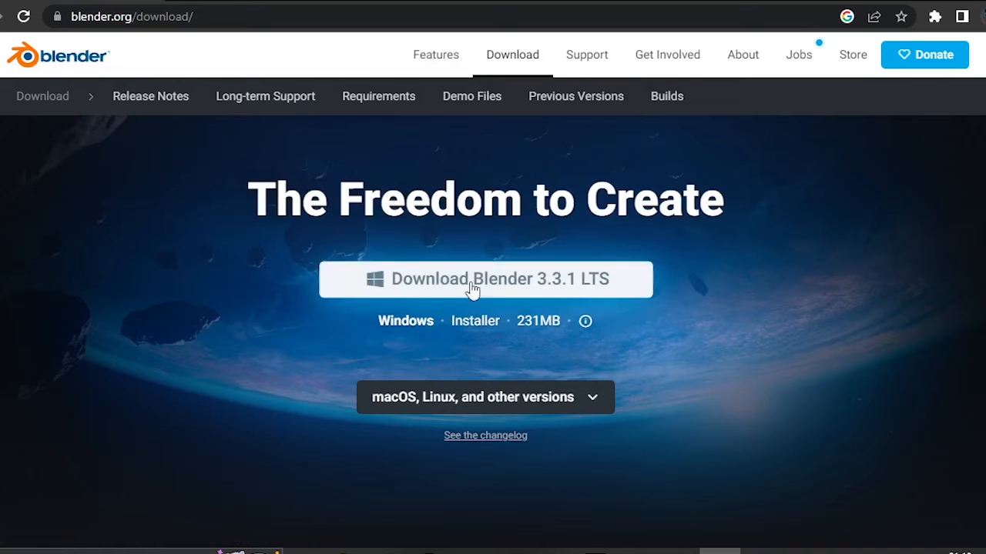
# Step: Open the list of macOS, Linux and other Blender versions and look through the available downloads
pyautogui.click(499, 400)
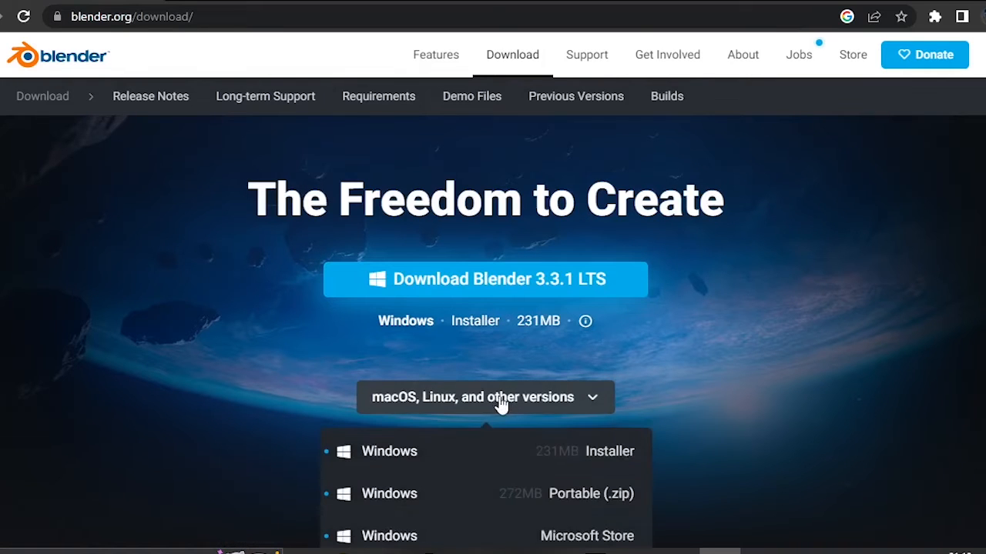
pyautogui.scroll(-2, 745, 428)
pyautogui.scroll(-2, 747, 437)
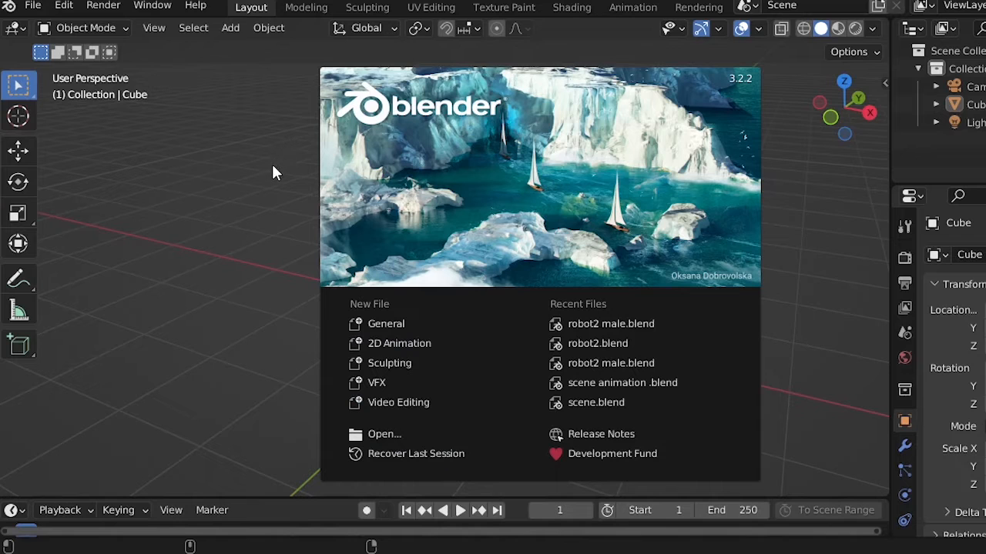
# Step: Create a new General file from the splash screen
pyautogui.click(388, 323)
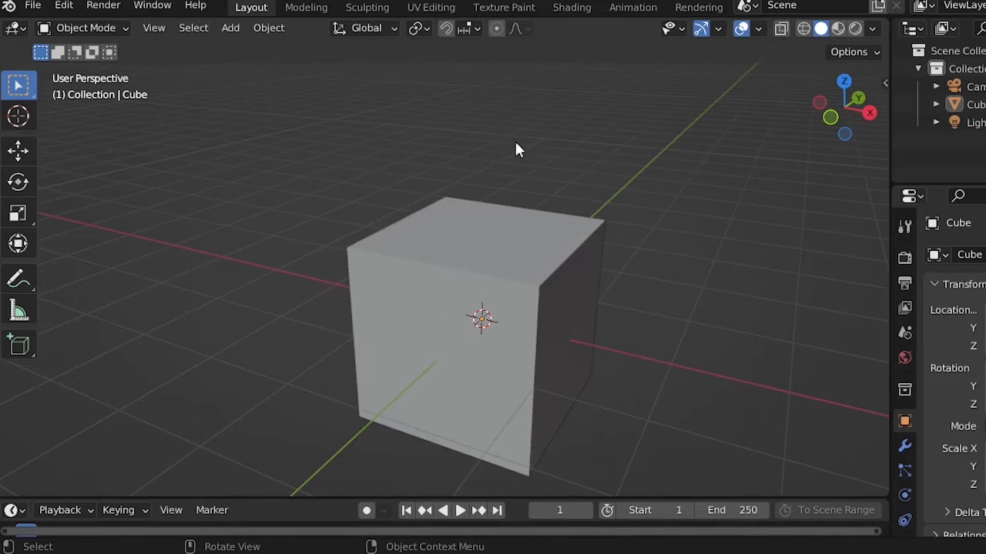
pyautogui.moveTo(259, 122); pyautogui.dragTo(399, 185)
pyautogui.moveTo(163, 108); pyautogui.dragTo(415, 166)
pyautogui.moveTo(290, 183); pyautogui.dragTo(319, 253)
pyautogui.moveTo(268, 80); pyautogui.dragTo(286, 205)
pyautogui.moveTo(214, 98); pyautogui.dragTo(810, 484)
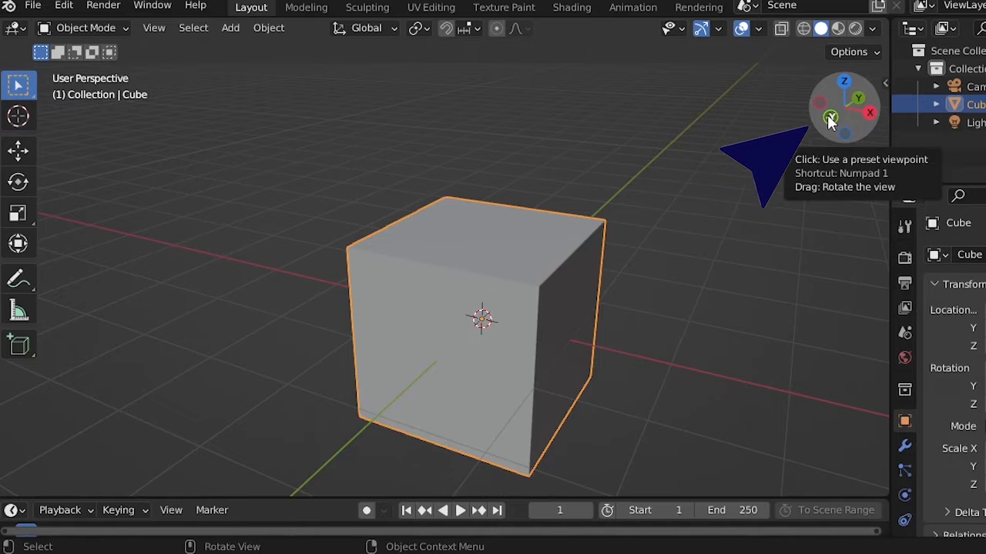
pyautogui.moveTo(832, 119); pyautogui.dragTo(691, 114)
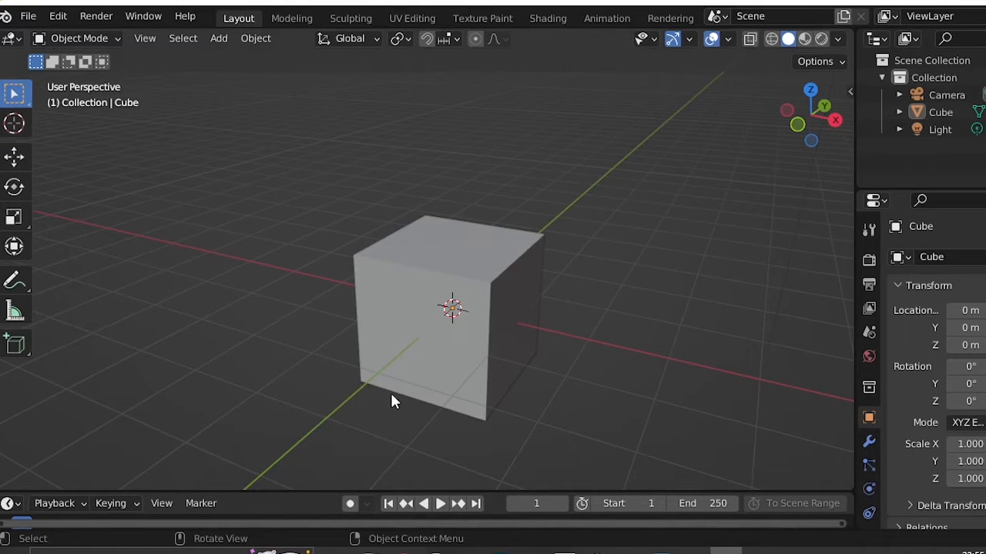
# Step: Zoom in and out on the default cube and orbit the view around it
pyautogui.scroll(10, 392, 395)
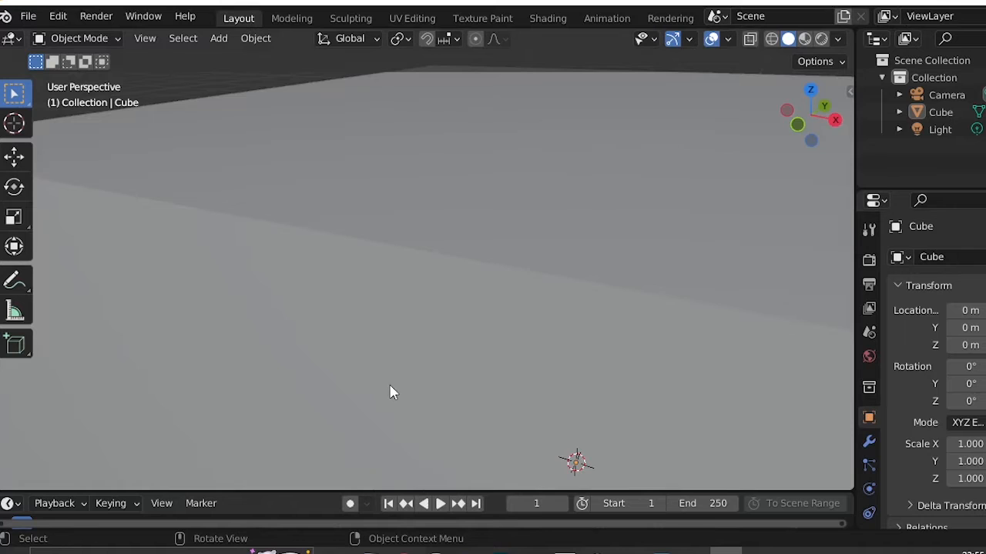
pyautogui.scroll(-12, 390, 392)
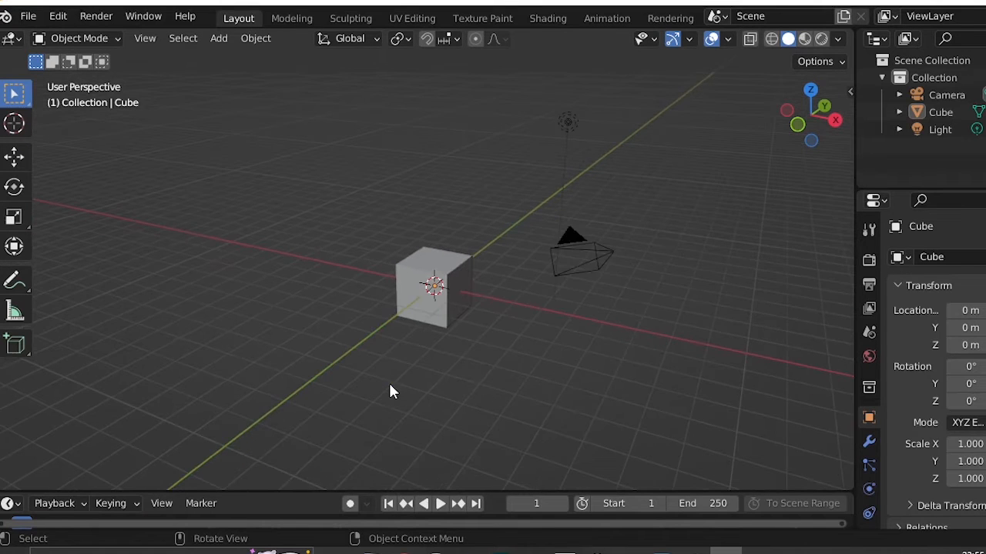
pyautogui.scroll(-2, 391, 387)
pyautogui.scroll(8, 455, 323)
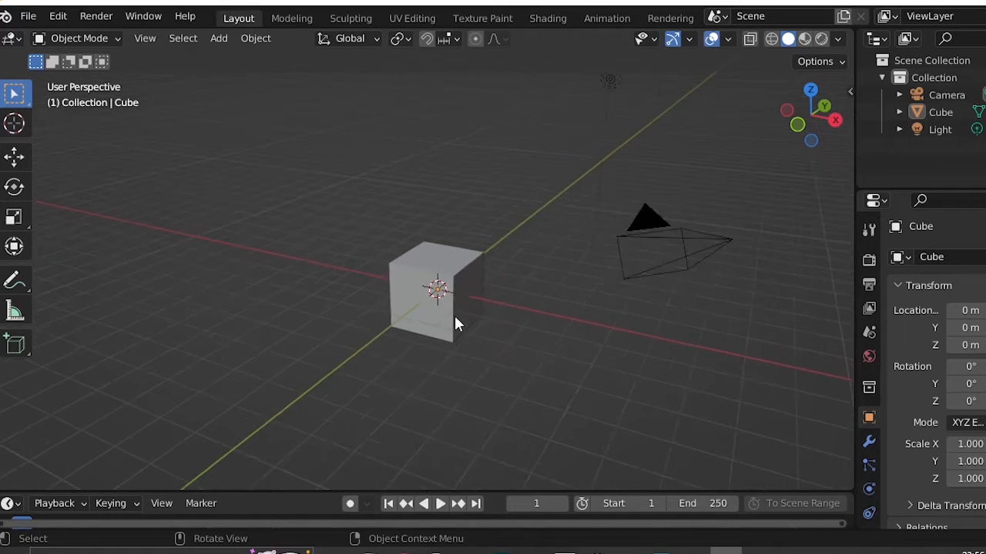
pyautogui.moveTo(458, 321); pyautogui.dragTo(324, 293, button='middle')
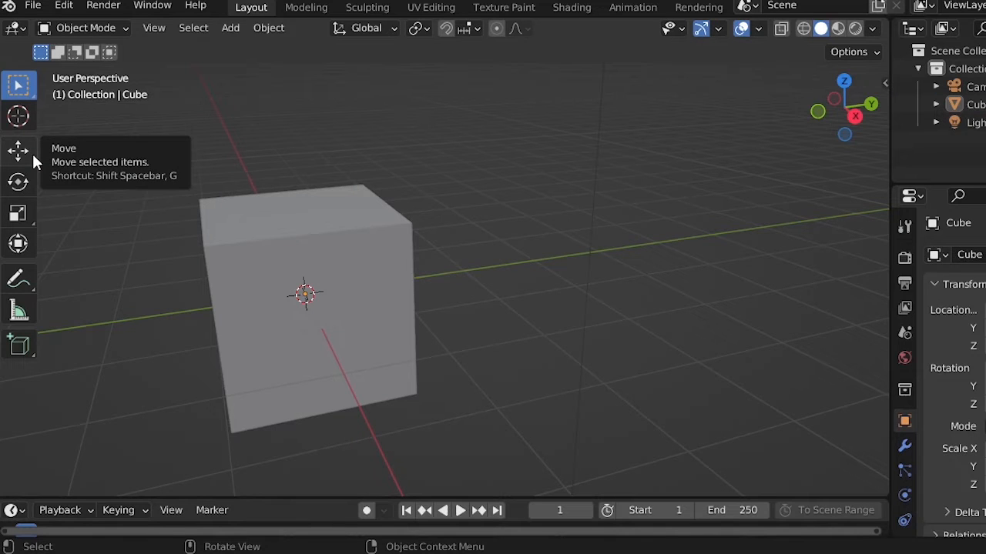
# Step: Move the cube away from the origin along the Y axis, and also try shifting it along X and Z
pyautogui.click(31, 151)
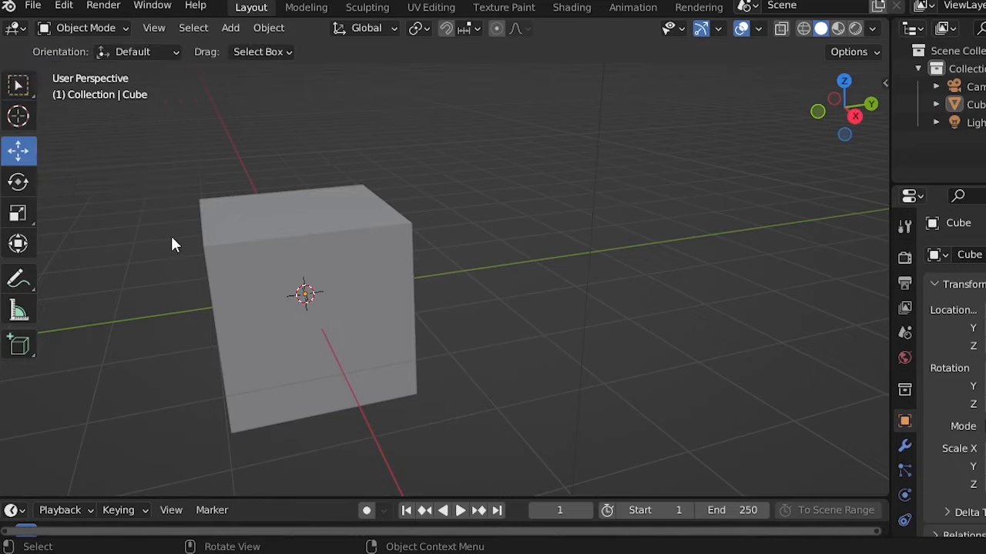
pyautogui.click(235, 247)
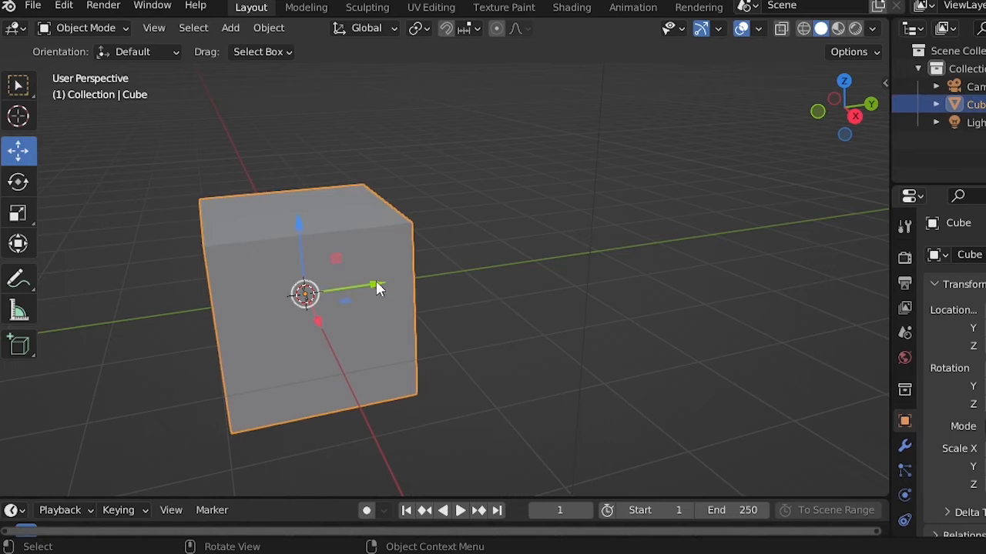
pyautogui.moveTo(377, 287); pyautogui.dragTo(677, 251)
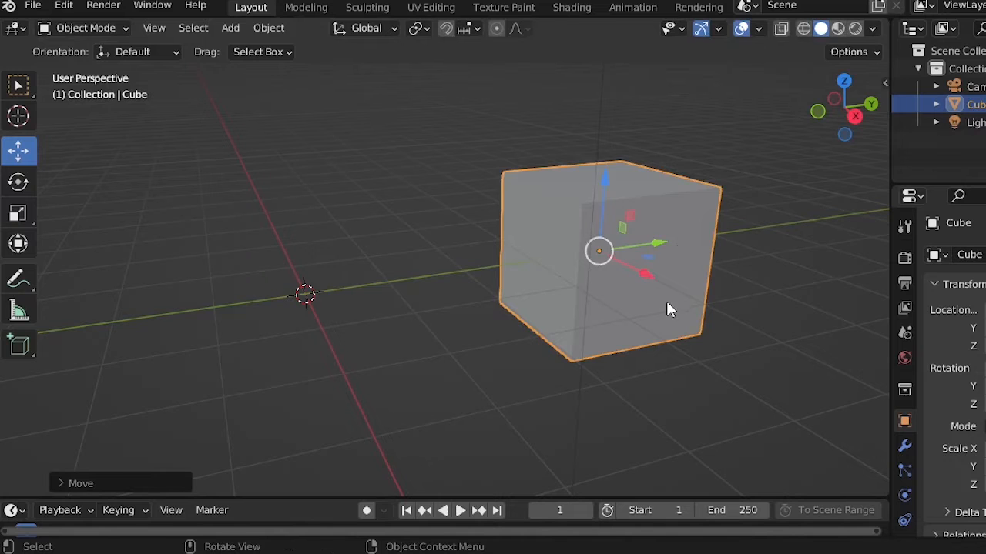
pyautogui.moveTo(645, 287); pyautogui.dragTo(748, 428)
pyautogui.moveTo(751, 254); pyautogui.dragTo(754, 167)
pyautogui.scroll(-5, 547, 246)
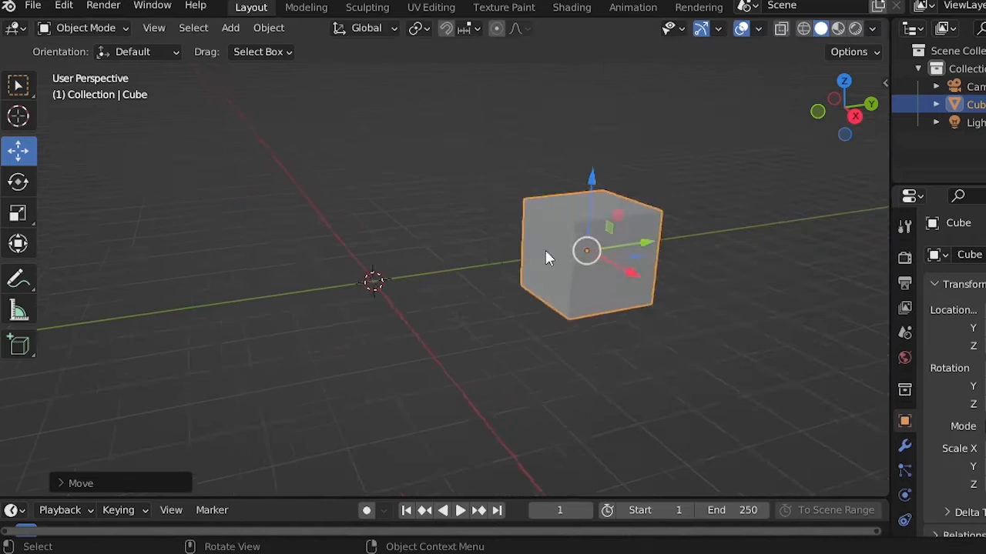
# Step: Try to move the cube freely with the Grab command, without constraining it to an axis
pyautogui.click(399, 179)
pyautogui.moveTo(341, 203); pyautogui.dragTo(291, 198, button='middle')
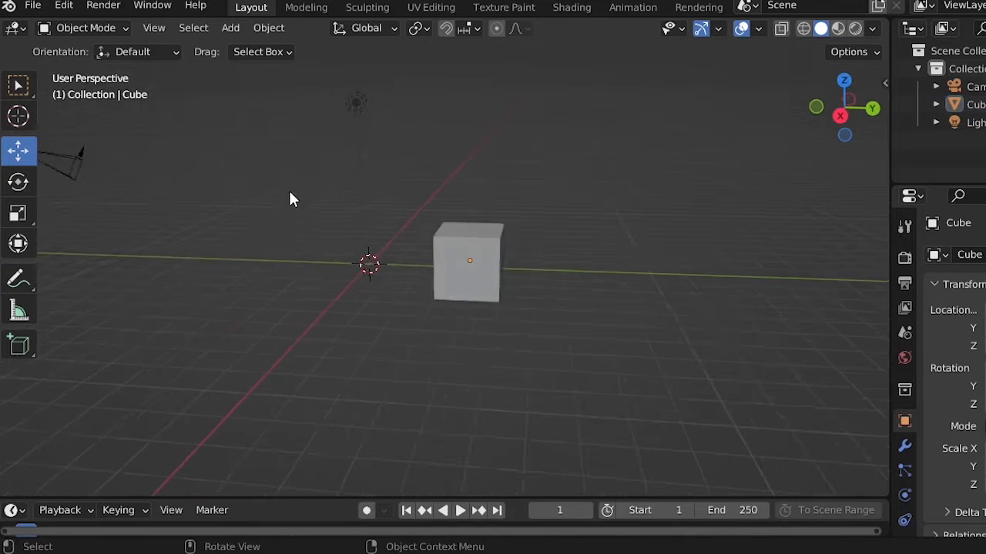
pyautogui.scroll(3, 292, 200)
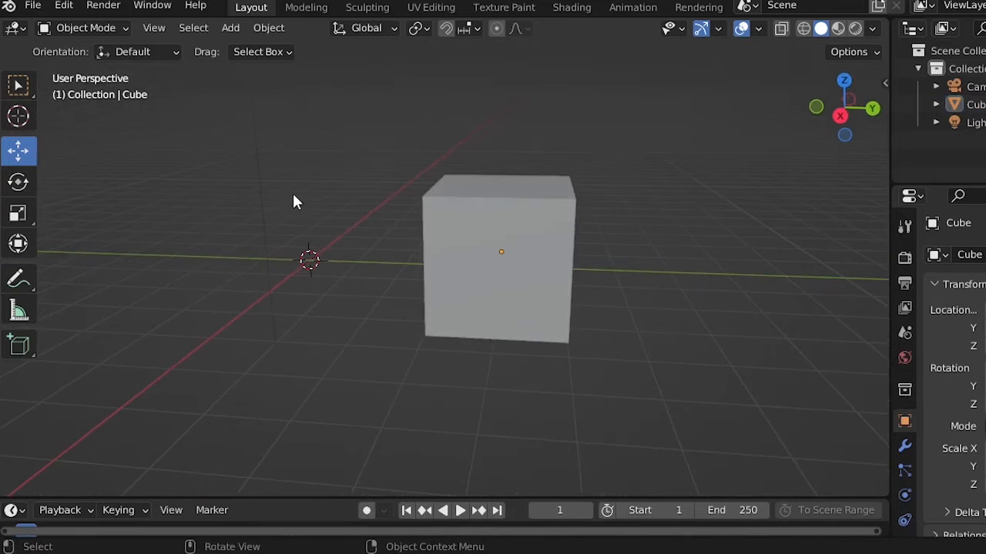
pyautogui.click(454, 209)
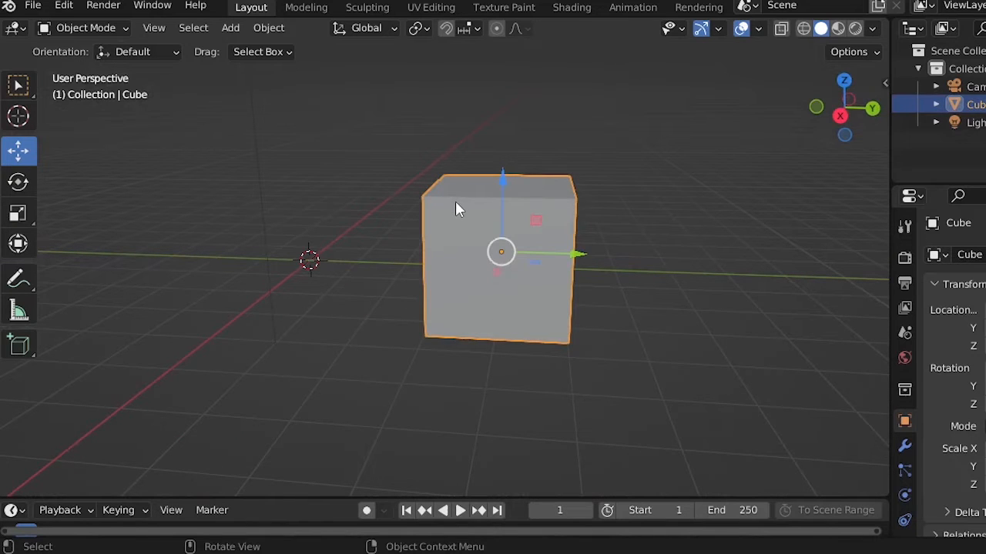
pyautogui.press('g')
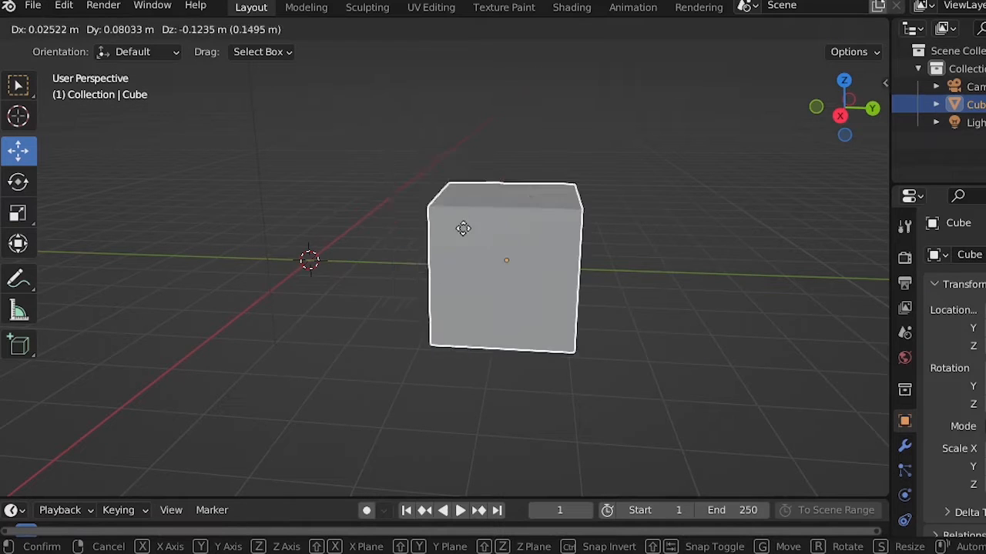
pyautogui.click(420, 274)
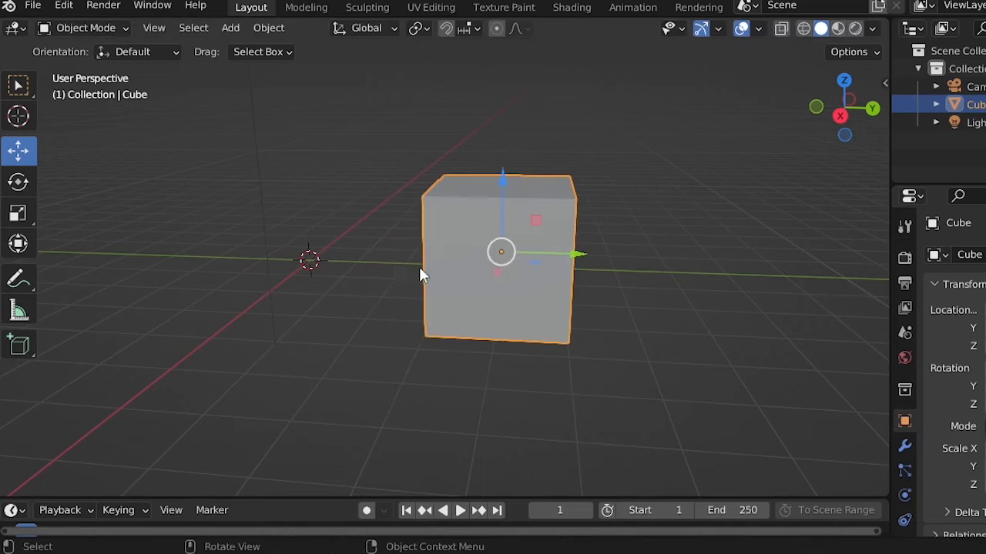
# Step: Rotate the cube around several axes with the Rotate tool so it stands tilted
pyautogui.click(293, 216)
pyautogui.moveTo(290, 209); pyautogui.dragTo(438, 275, button='middle')
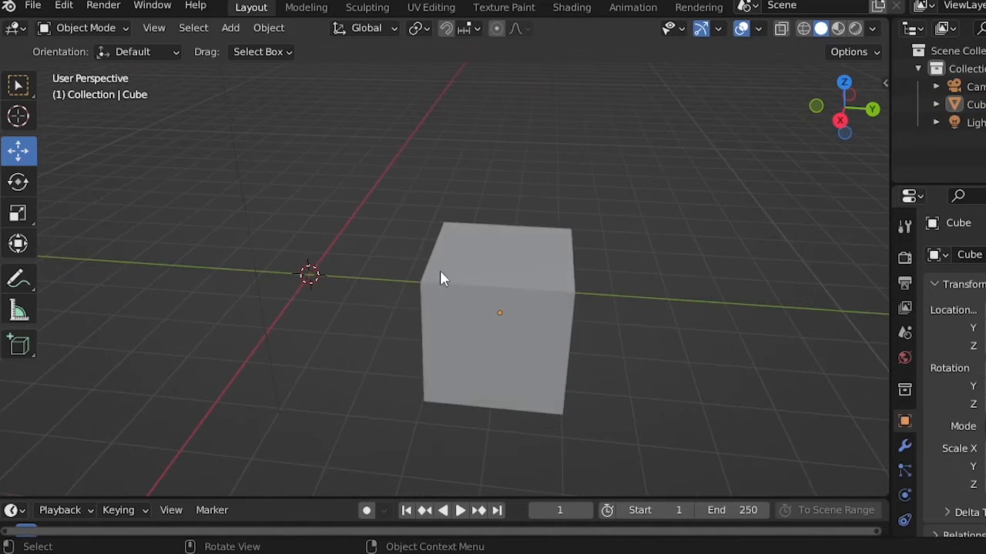
pyautogui.click(438, 275)
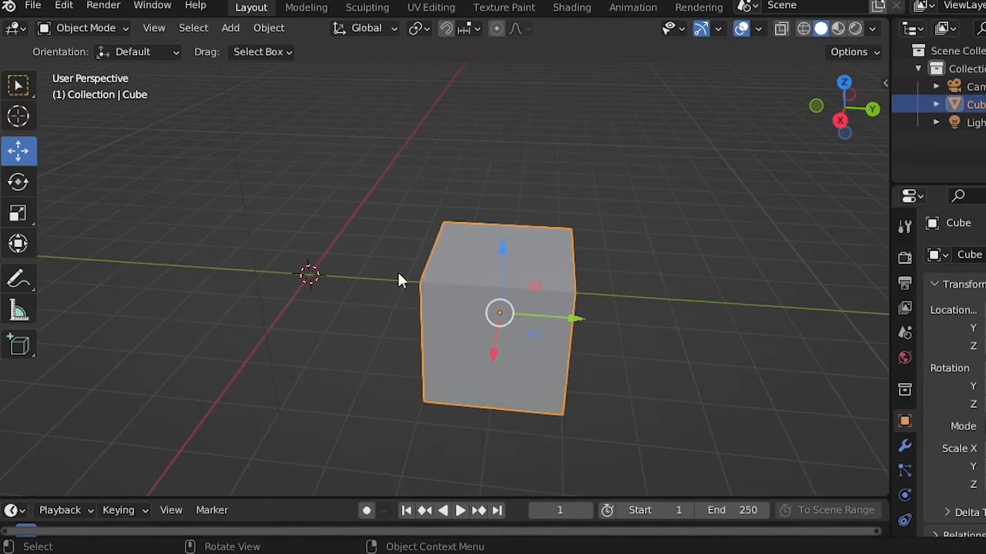
pyautogui.click(20, 188)
pyautogui.moveTo(449, 263); pyautogui.dragTo(420, 280, button='middle')
pyautogui.moveTo(451, 315); pyautogui.dragTo(443, 280)
pyautogui.moveTo(550, 261); pyautogui.dragTo(547, 304, button='middle')
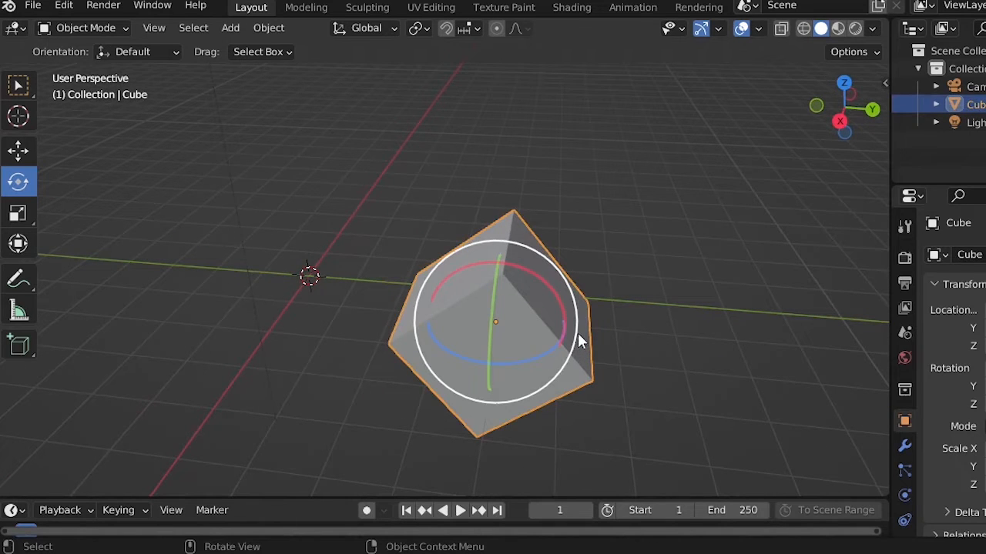
# Step: Clear the cube's location and rotation to return it upright to the world origin, and deselect it
pyautogui.hotkey('alt', 'g')
pyautogui.moveTo(271, 294); pyautogui.dragTo(296, 170)
pyautogui.click(273, 35)
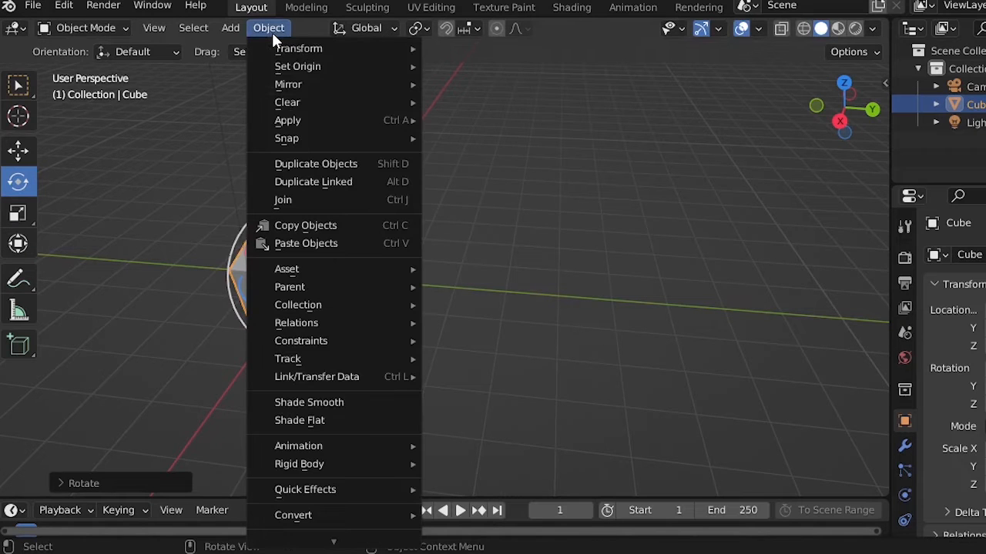
pyautogui.moveTo(286, 66)
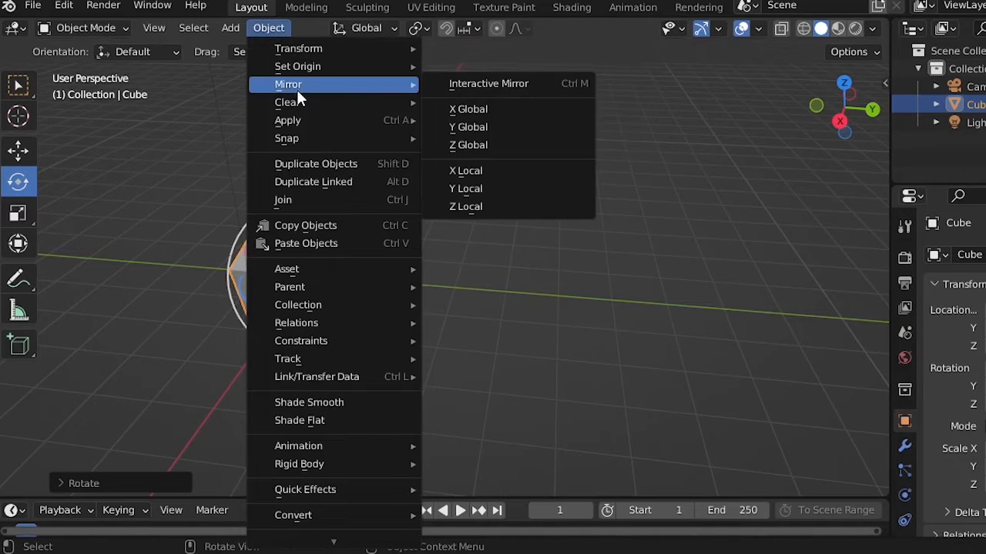
pyautogui.moveTo(325, 102)
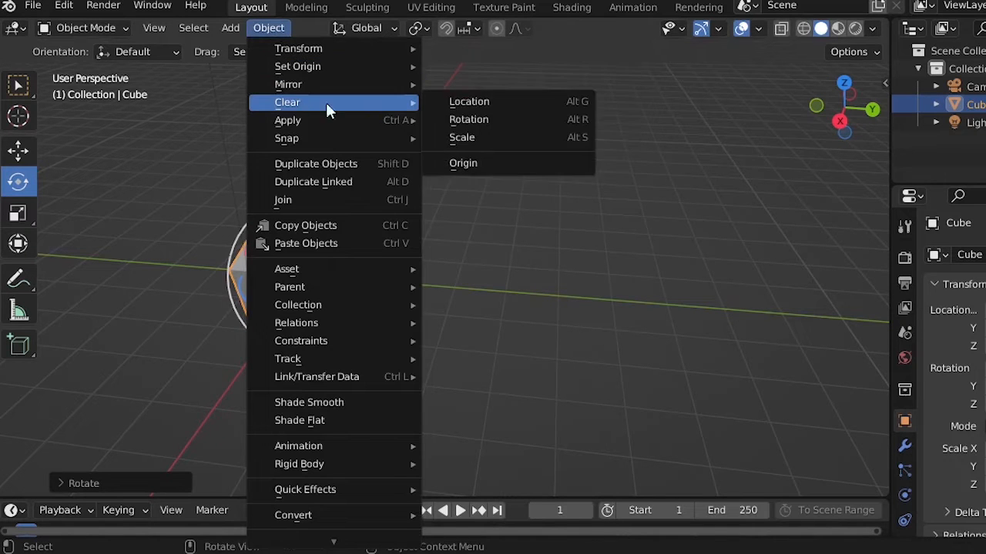
pyautogui.click(478, 120)
pyautogui.click(391, 287)
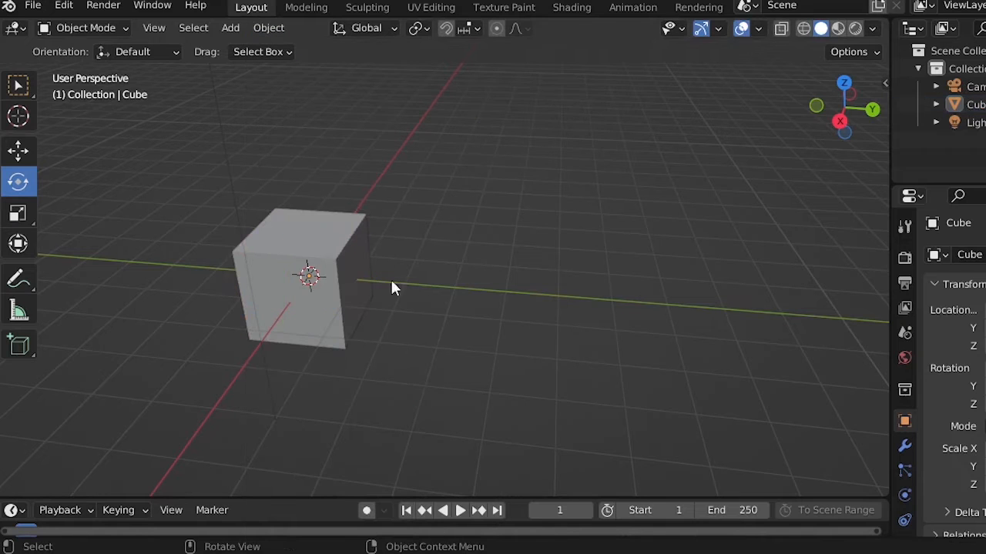
# Step: Move the cube along the Y axis with the Move tool and clear its location again
pyautogui.click(317, 259)
pyautogui.click(17, 151)
pyautogui.click(269, 28)
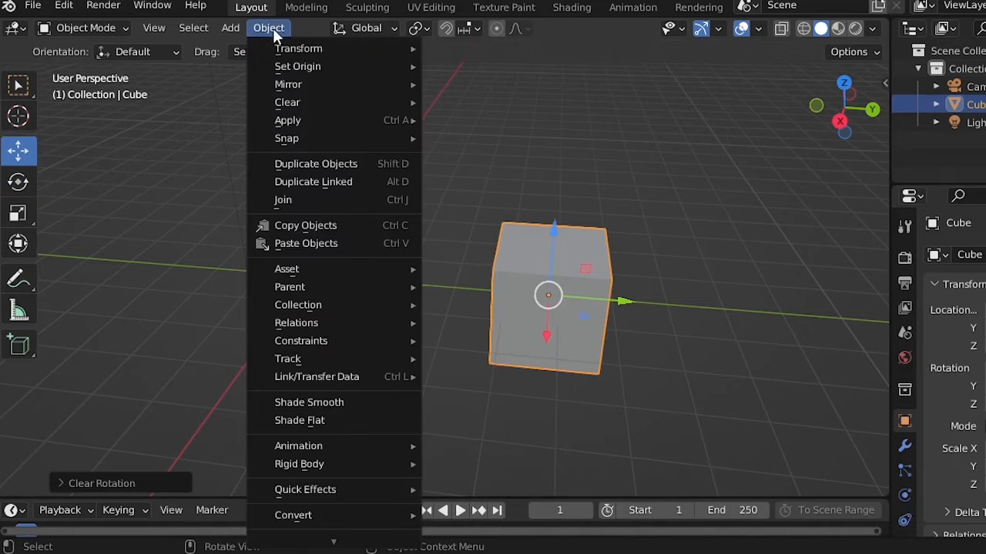
pyautogui.moveTo(314, 84)
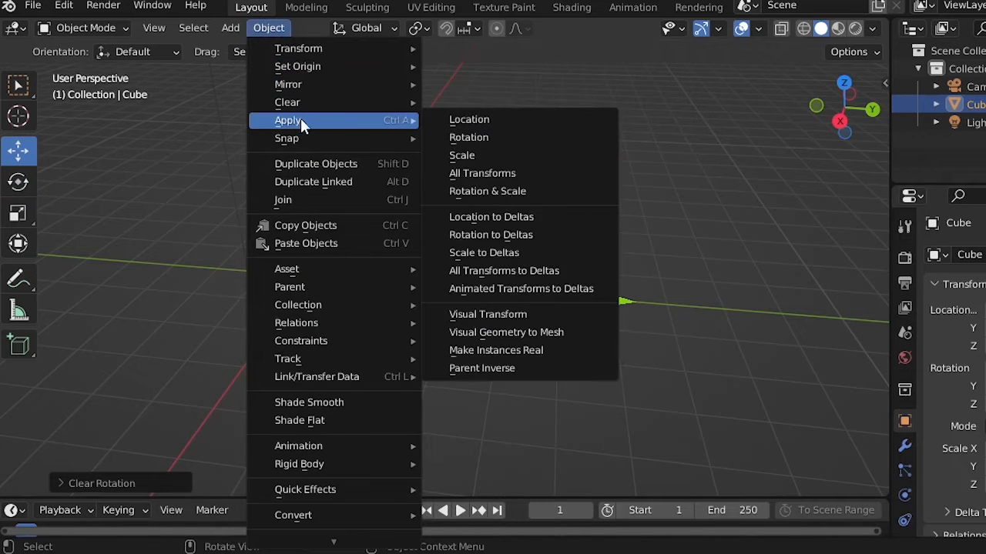
pyautogui.moveTo(422, 100)
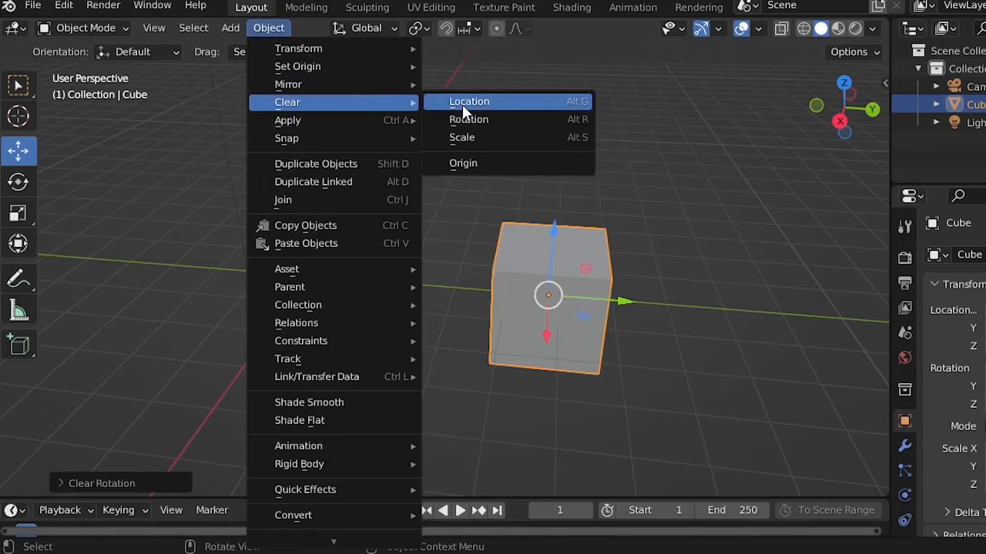
pyautogui.click(462, 104)
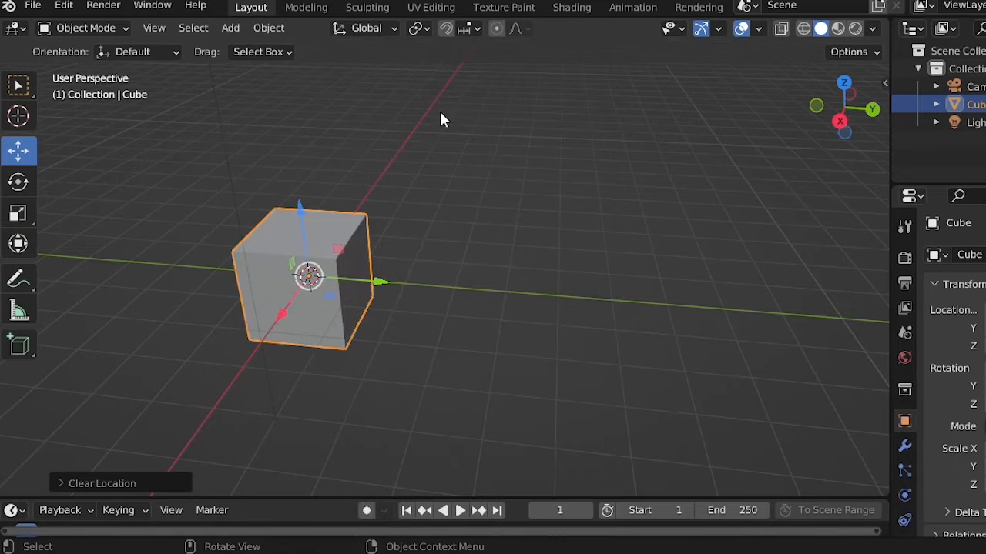
# Step: Scale the cube up along the Y, Z and X axes, stretching it most along X
pyautogui.click(18, 215)
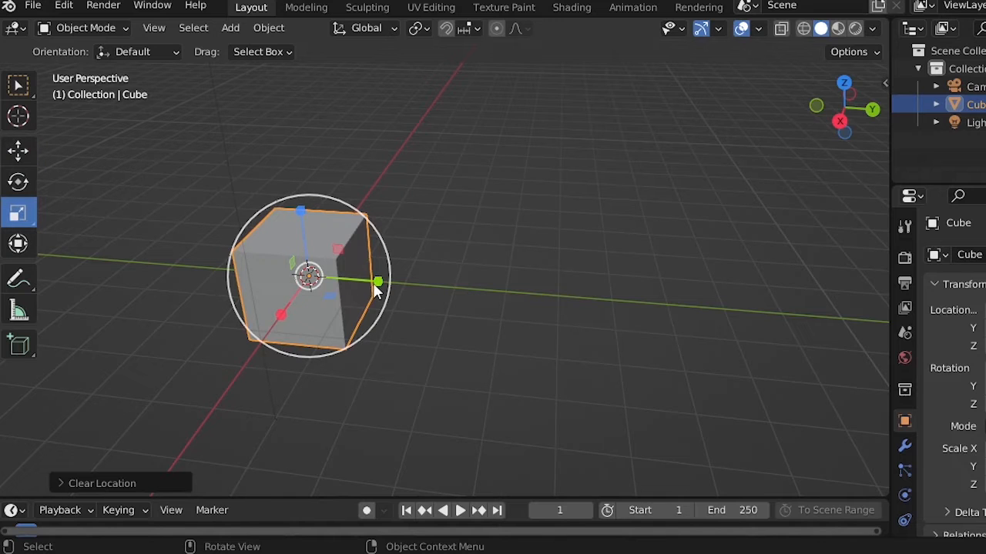
pyautogui.moveTo(377, 281); pyautogui.dragTo(389, 297)
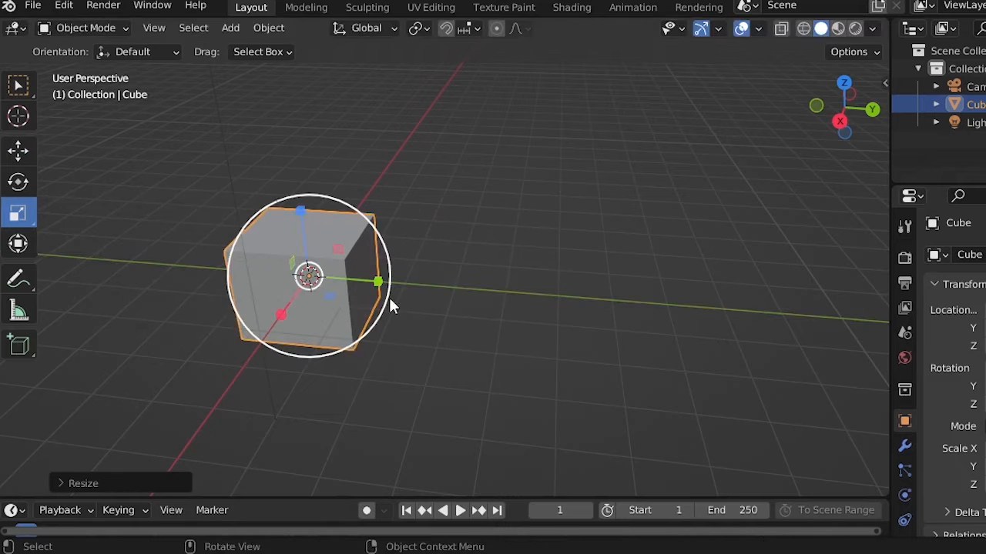
pyautogui.moveTo(303, 211); pyautogui.dragTo(308, 189)
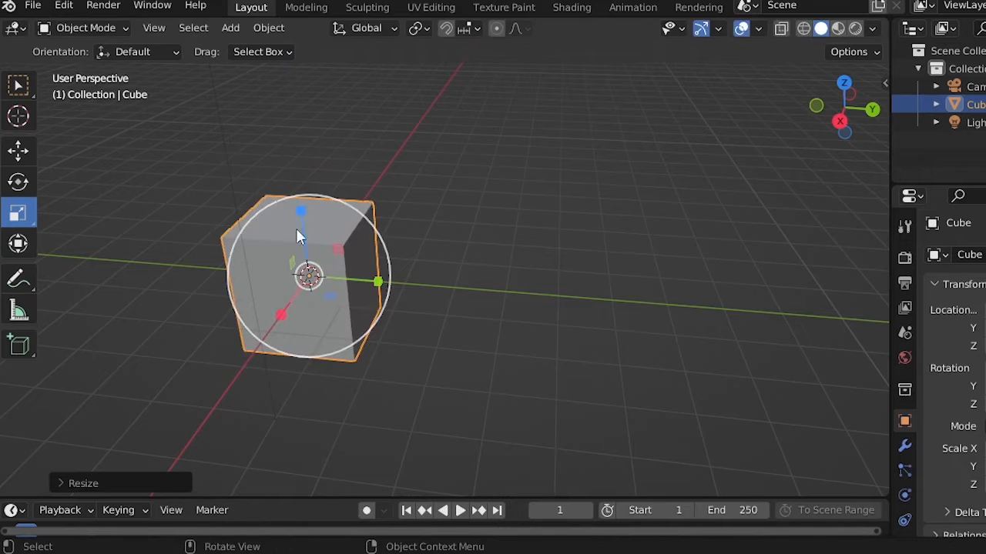
pyautogui.moveTo(277, 317); pyautogui.dragTo(261, 402)
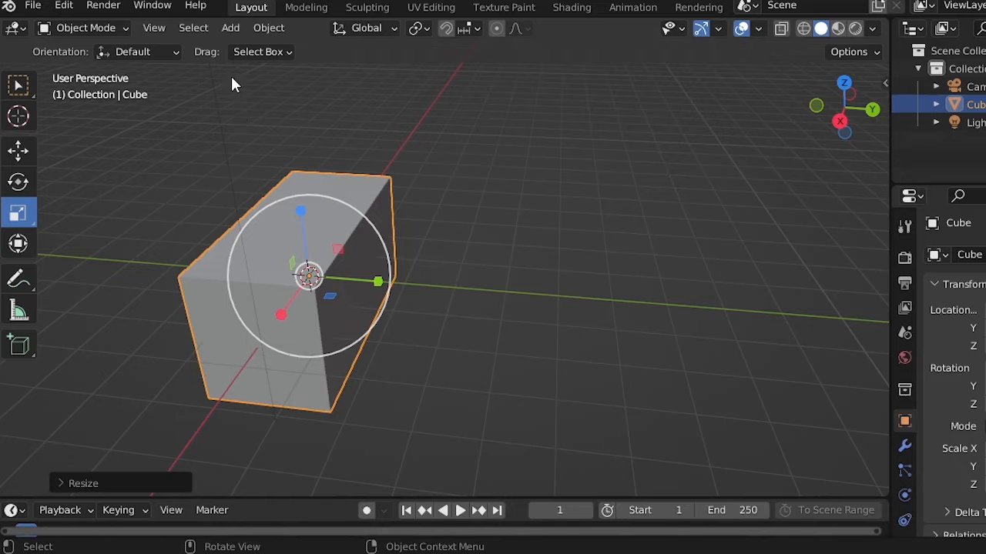
# Step: Clear the cube's scale to restore its original proportions
pyautogui.click(274, 35)
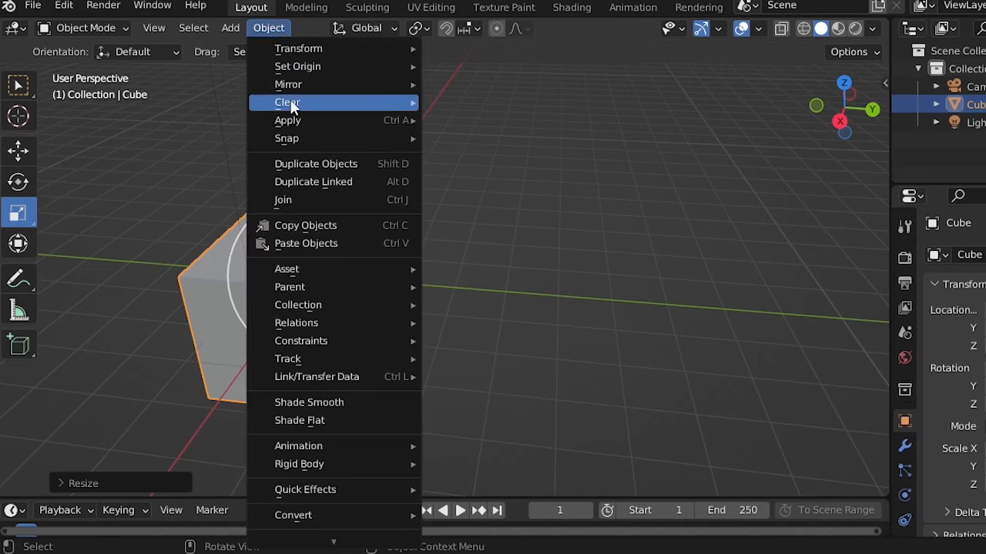
pyautogui.moveTo(288, 103)
pyautogui.click(466, 138)
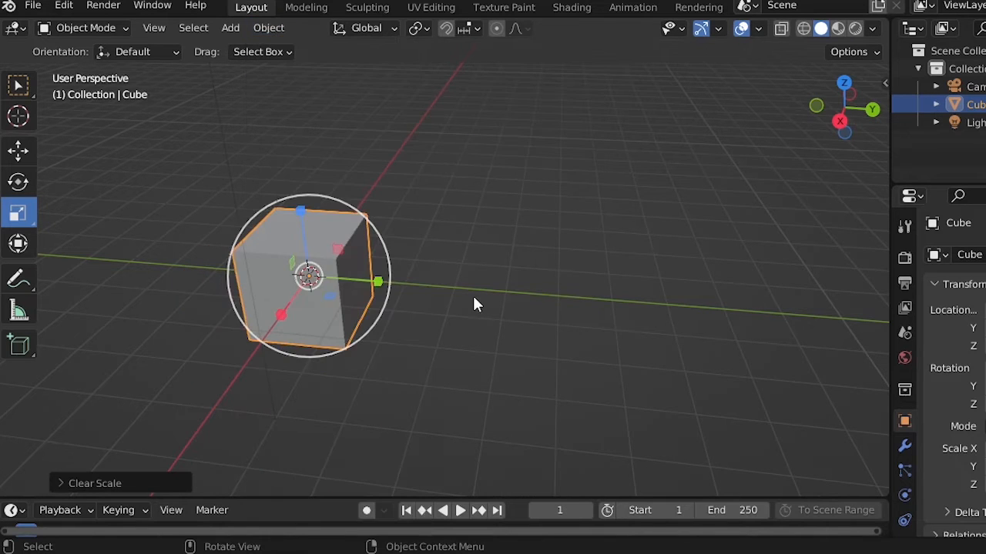
# Step: Activate the Move tool and switch the selected cube from Object Mode to Edit Mode
pyautogui.click(209, 248)
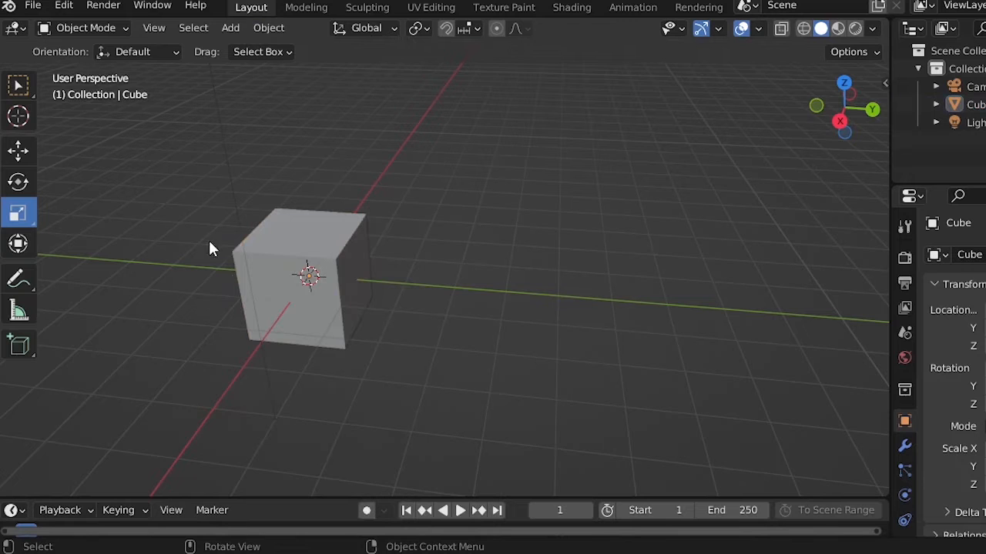
pyautogui.click(18, 151)
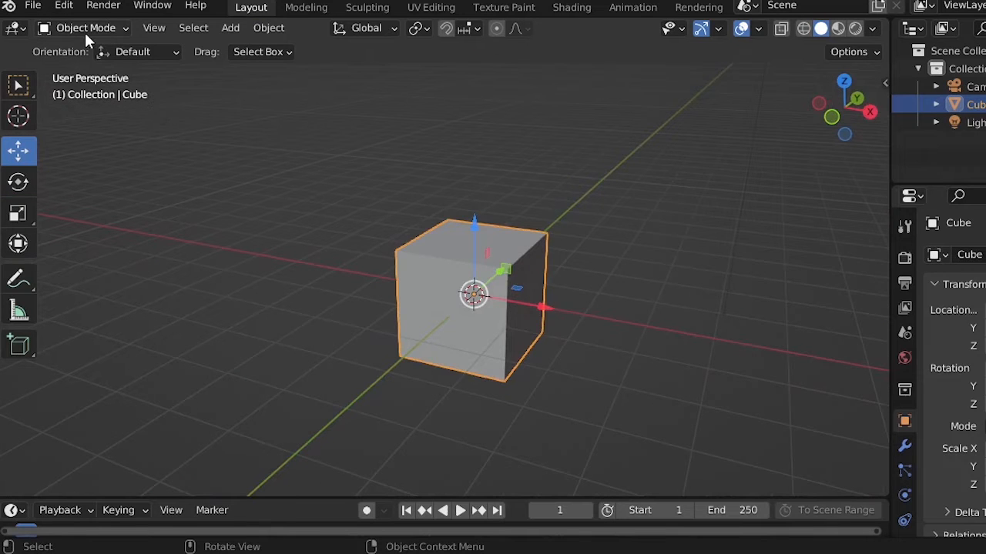
pyautogui.click(84, 30)
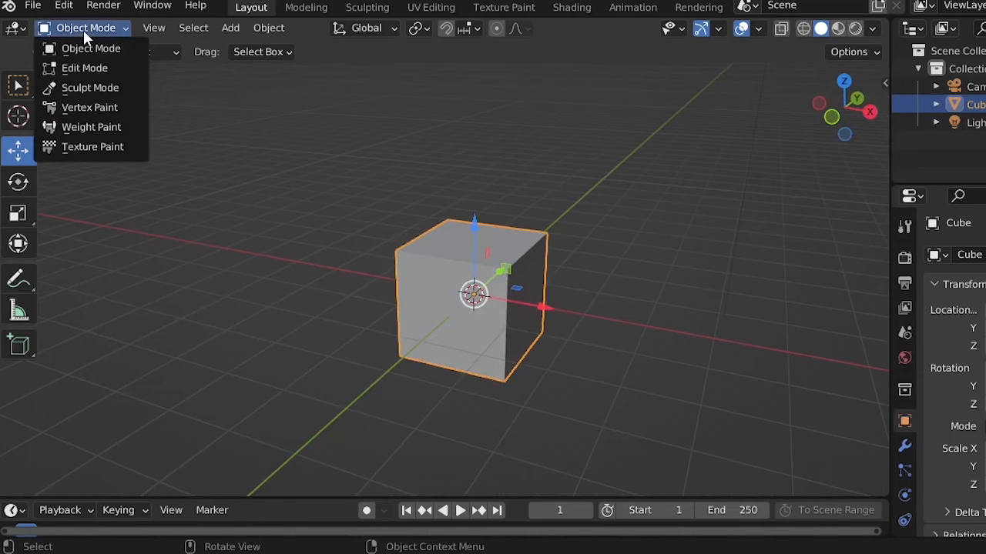
pyautogui.click(87, 72)
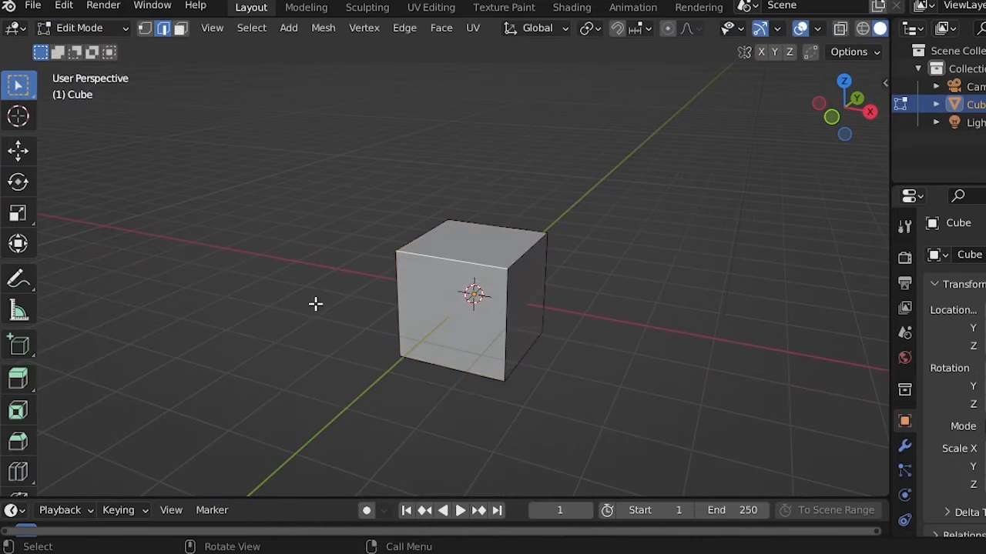
# Step: Switch to vertex selection, pick the four corners of the cube's top face one by one, and activate the Move tool
pyautogui.moveTo(341, 262); pyautogui.dragTo(293, 239, button='middle')
pyautogui.moveTo(103, 90); pyautogui.dragTo(307, 280, button='middle')
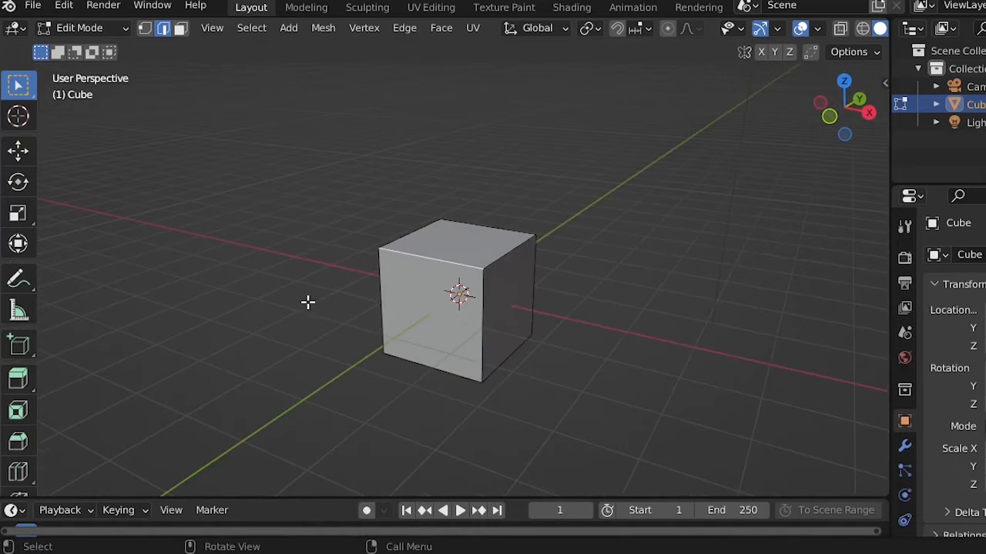
pyautogui.scroll(2, 432, 306)
pyautogui.moveTo(399, 271); pyautogui.dragTo(372, 255, button='middle')
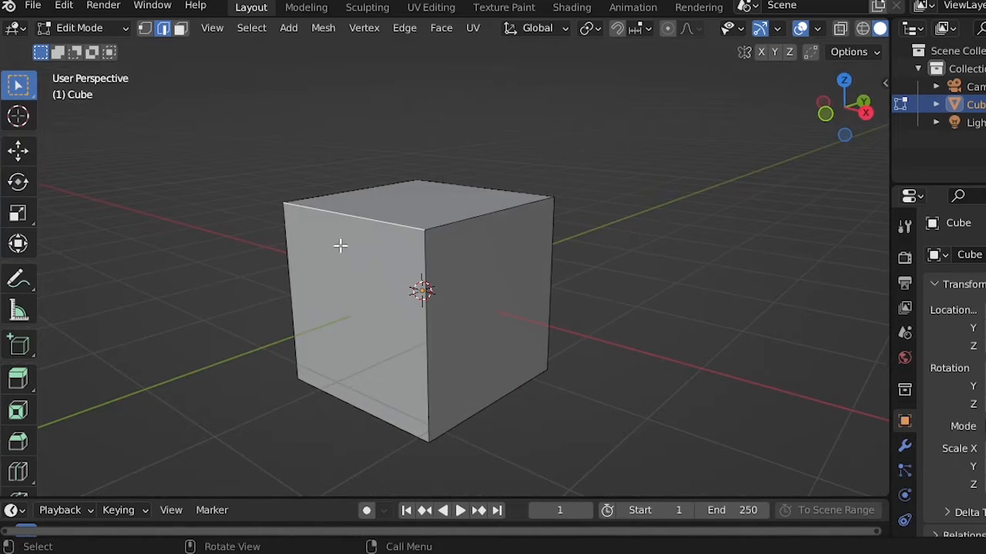
pyautogui.click(145, 29)
pyautogui.click(425, 236)
pyautogui.click(555, 197)
pyautogui.click(420, 174)
pyautogui.click(289, 190)
pyautogui.click(17, 150)
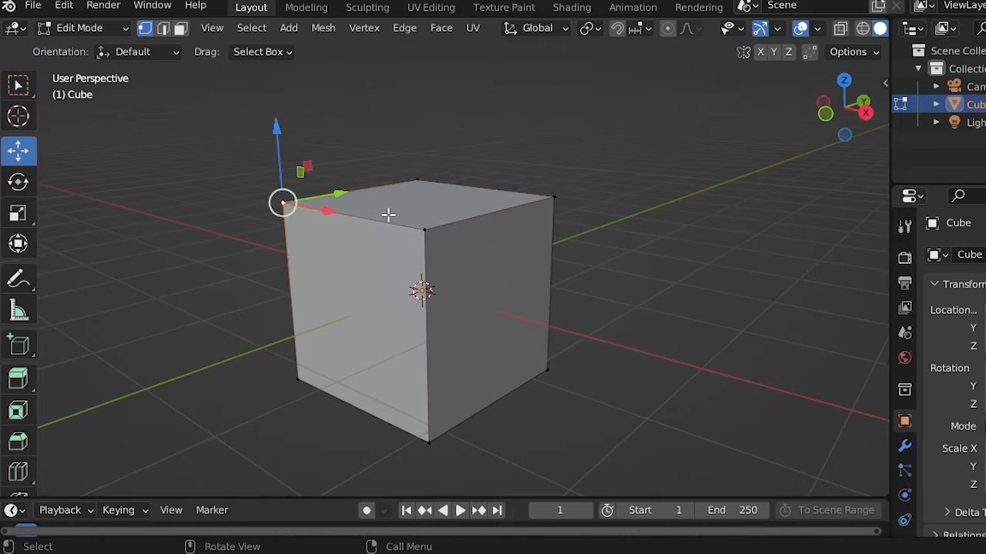
# Step: Select the top corner vertices individually, move the nearest one outward along the X axis, and deselect it
pyautogui.click(422, 230)
pyautogui.click(552, 199)
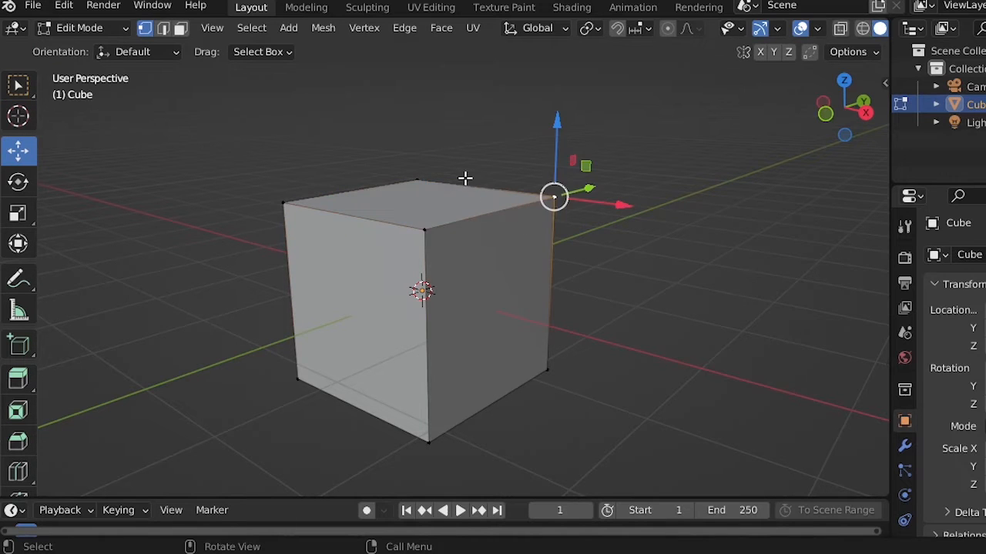
pyautogui.click(417, 180)
pyautogui.click(422, 231)
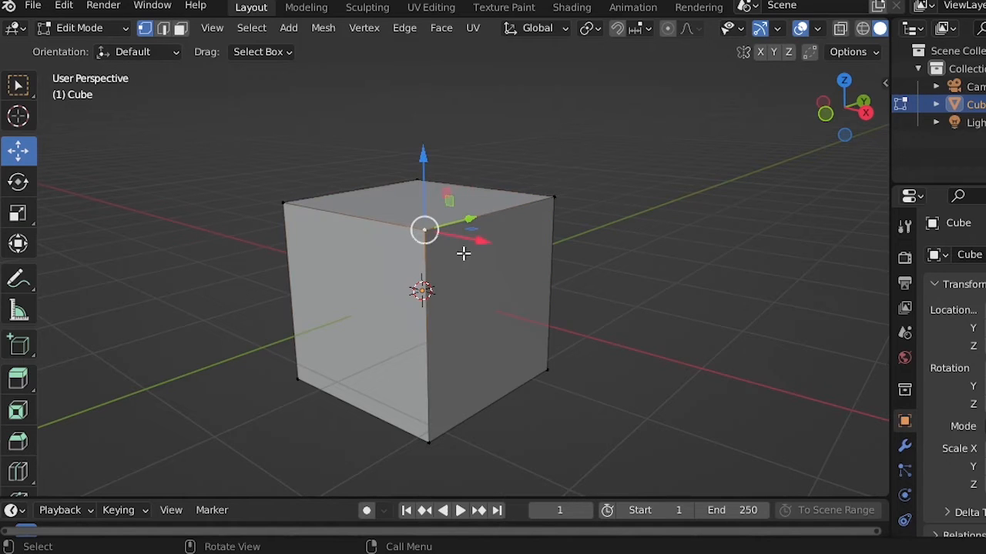
pyautogui.moveTo(479, 244); pyautogui.dragTo(374, 214)
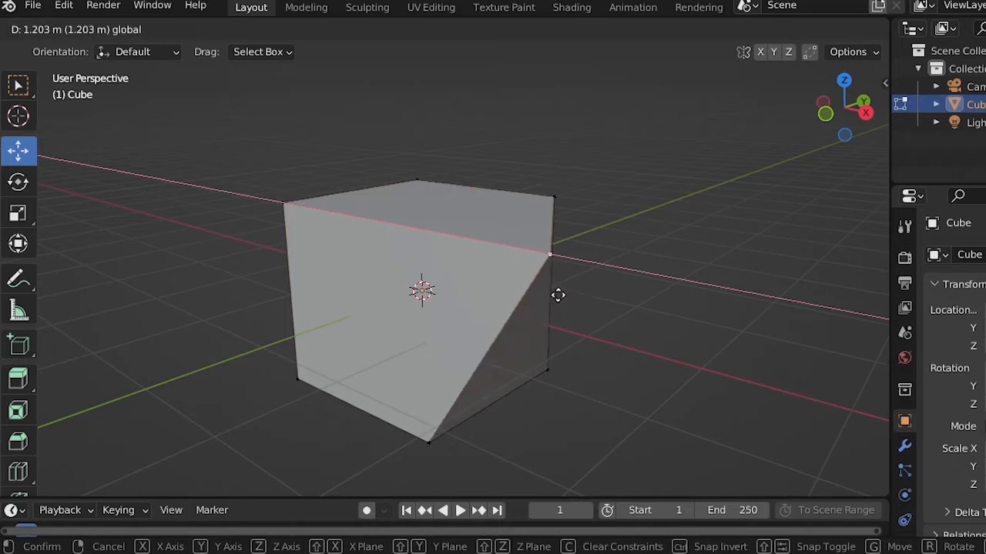
pyautogui.click(552, 321)
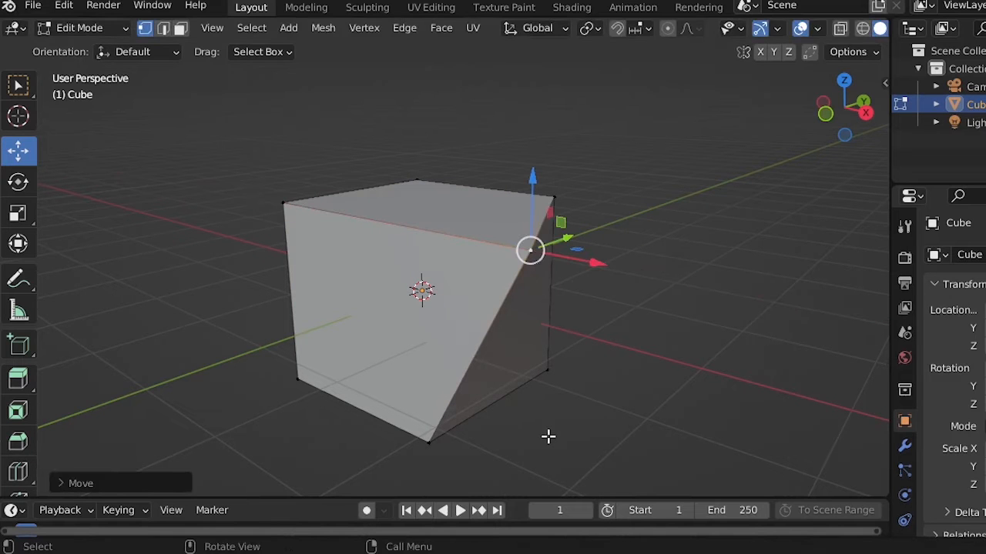
pyautogui.click(671, 261)
pyautogui.moveTo(672, 260); pyautogui.dragTo(605, 368, button='middle')
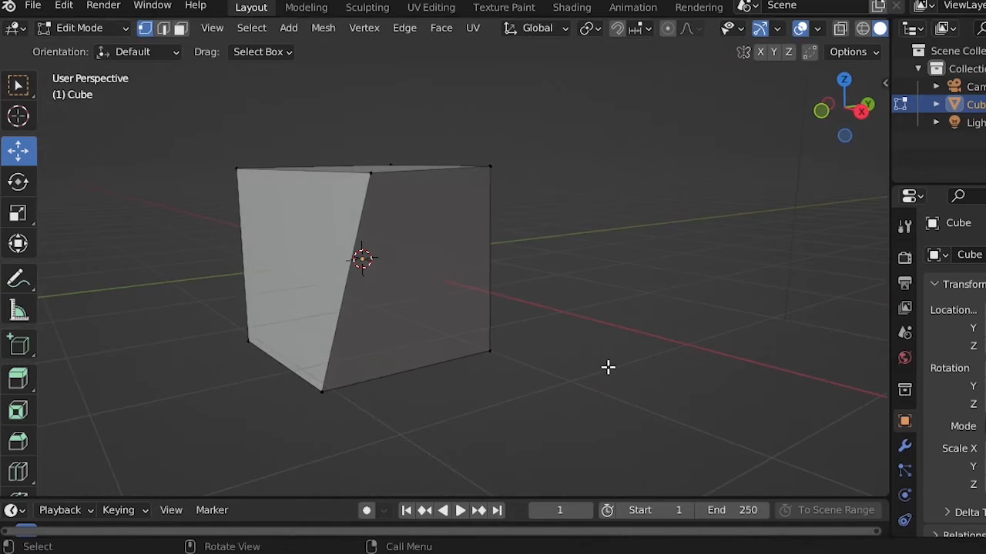
# Step: Undo the corner vertex's move along X and clear the selection
pyautogui.hotkey('ctrl', 'z')
pyautogui.hotkey('ctrl', 'z')
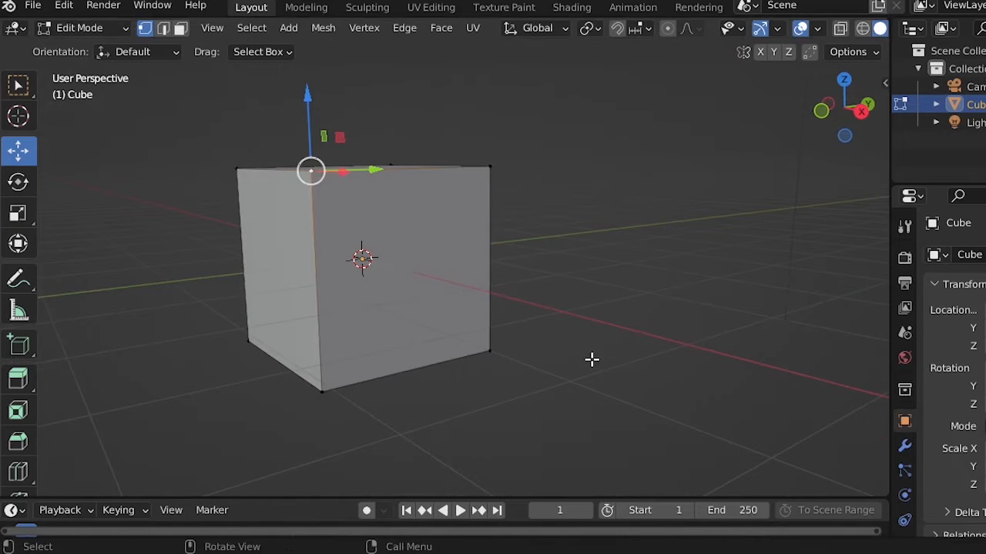
pyautogui.click(575, 329)
# Step: Switch to edge selection and move the top edge on the cube's positive X side outward along the X axis
pyautogui.moveTo(319, 299); pyautogui.dragTo(360, 311, button='middle')
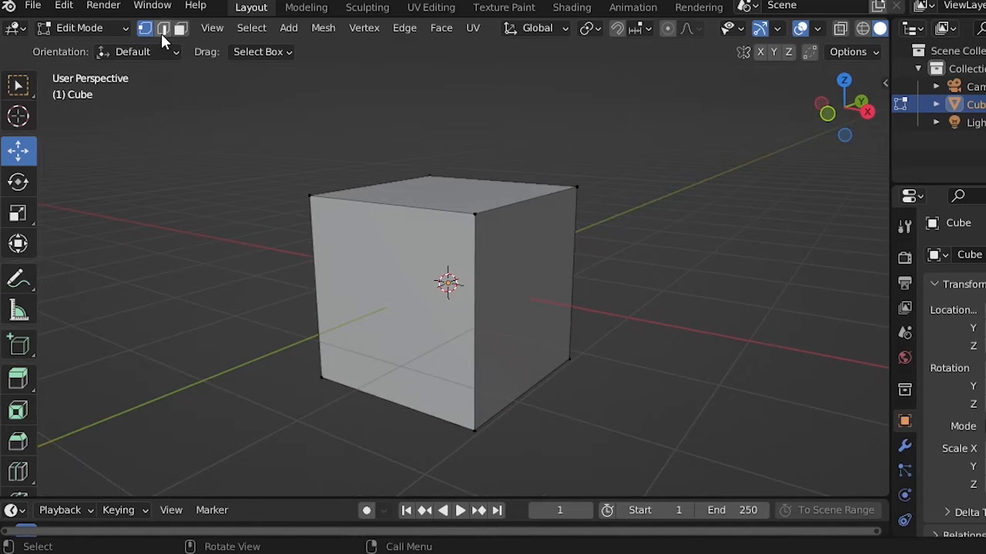
pyautogui.click(521, 204)
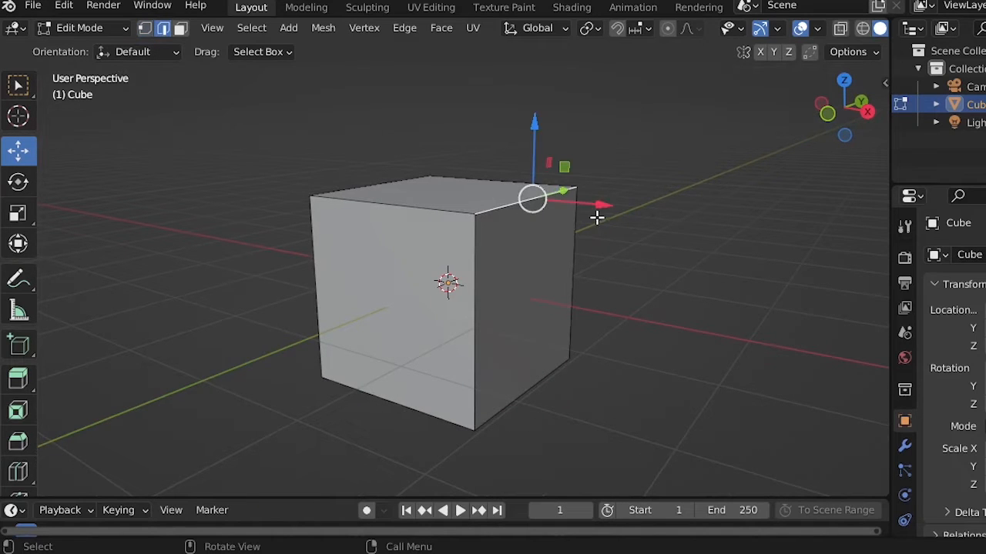
pyautogui.moveTo(599, 212); pyautogui.dragTo(673, 359)
pyautogui.click(653, 363)
pyautogui.moveTo(652, 365); pyautogui.dragTo(580, 365, button='middle')
# Step: Undo the top edge's move along X to restore the cube
pyautogui.hotkey('ctrl', 'z')
pyautogui.hotkey('ctrl', 'z')
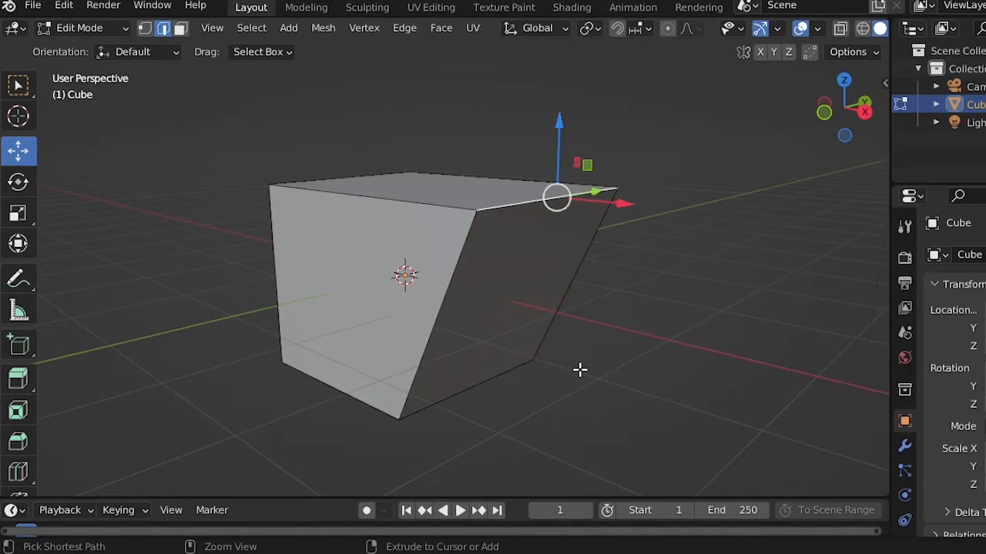
pyautogui.click(497, 293)
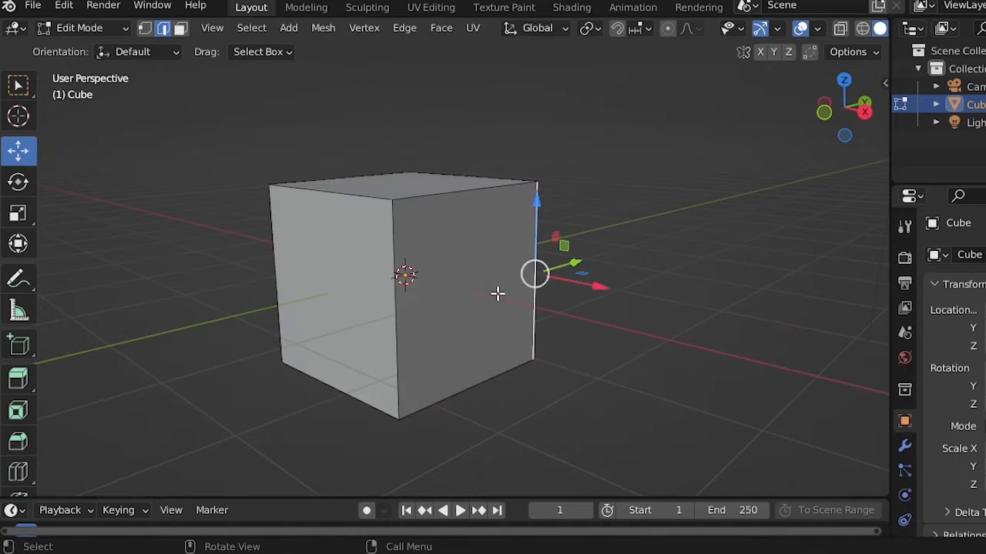
# Step: Switch to face selection, move the cube's positive X face outward and its top face upward, and deselect
pyautogui.click(181, 30)
pyautogui.click(500, 241)
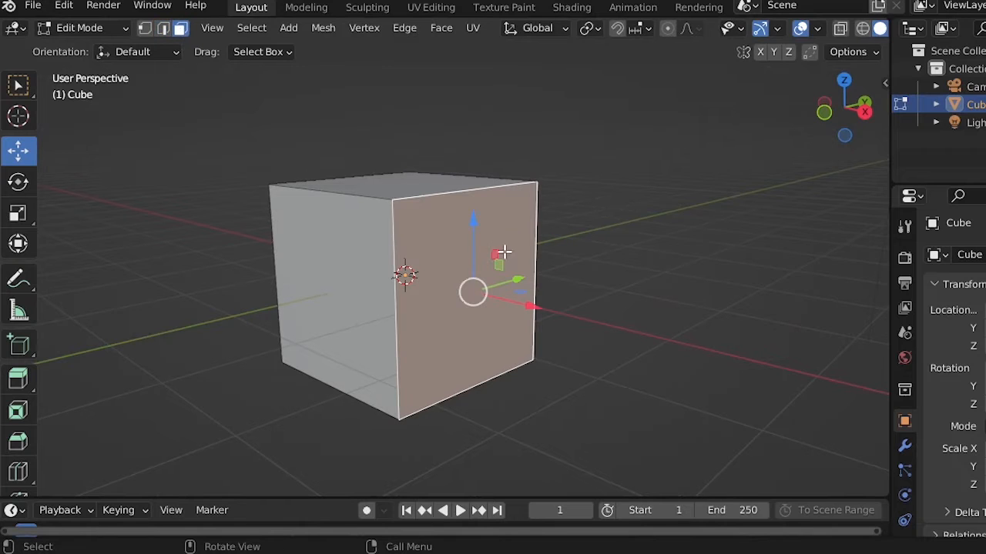
pyautogui.moveTo(533, 305); pyautogui.dragTo(558, 323)
pyautogui.click(435, 174)
pyautogui.moveTo(409, 138); pyautogui.dragTo(416, 55)
pyautogui.moveTo(411, 82); pyautogui.dragTo(337, 192, button='middle')
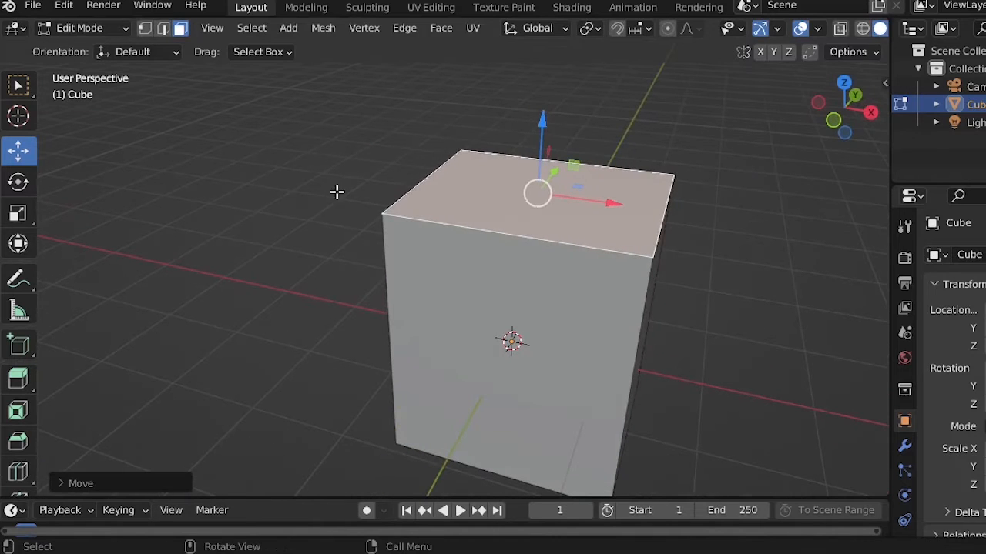
pyautogui.click(261, 228)
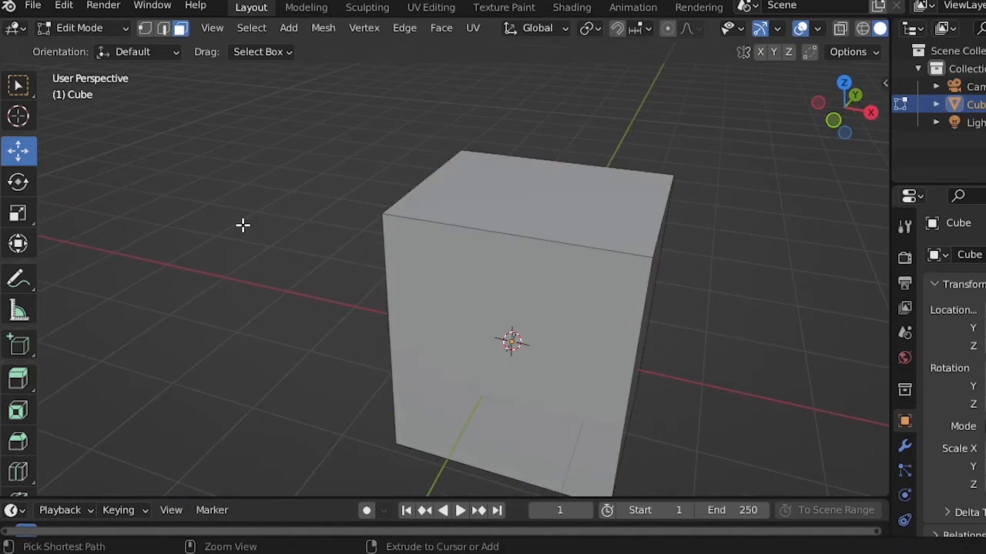
# Step: Undo the moves of the cube's top and side faces
pyautogui.hotkey('ctrl', 'z')
pyautogui.hotkey('ctrl', 'z')
pyautogui.hotkey('ctrl', 'z')
pyautogui.hotkey('ctrl', 'z')
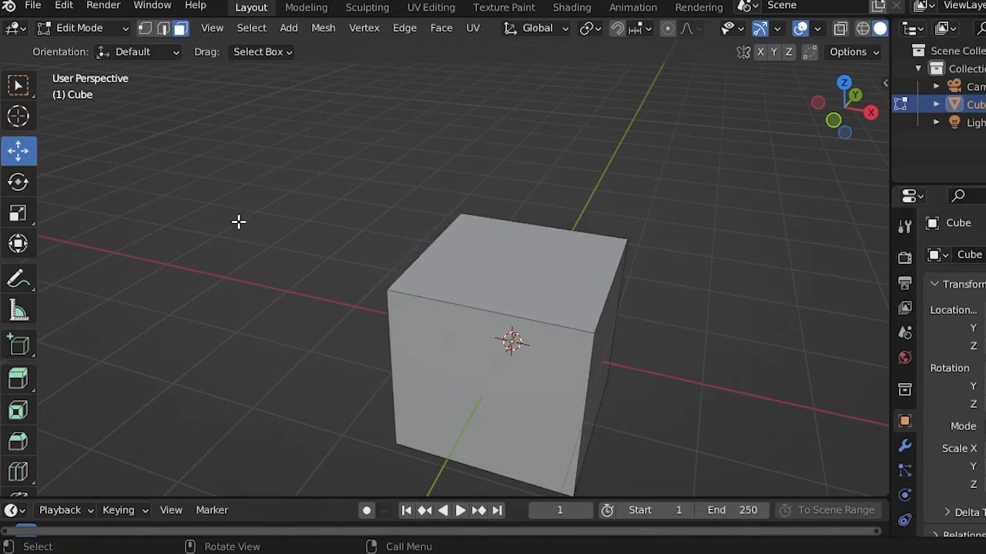
# Step: Leave Edit Mode, enter Sculpt Mode, and try a SculptDraw brush stroke across the cube's nearest top corner
pyautogui.moveTo(281, 268); pyautogui.dragTo(137, 42, button='middle')
pyautogui.press('Tab')
pyautogui.click(106, 28)
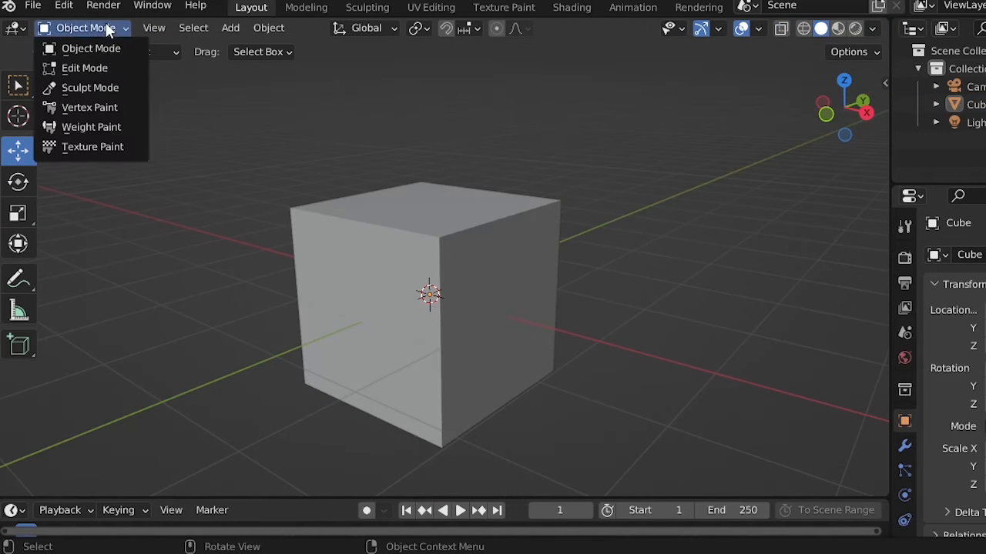
pyautogui.click(99, 88)
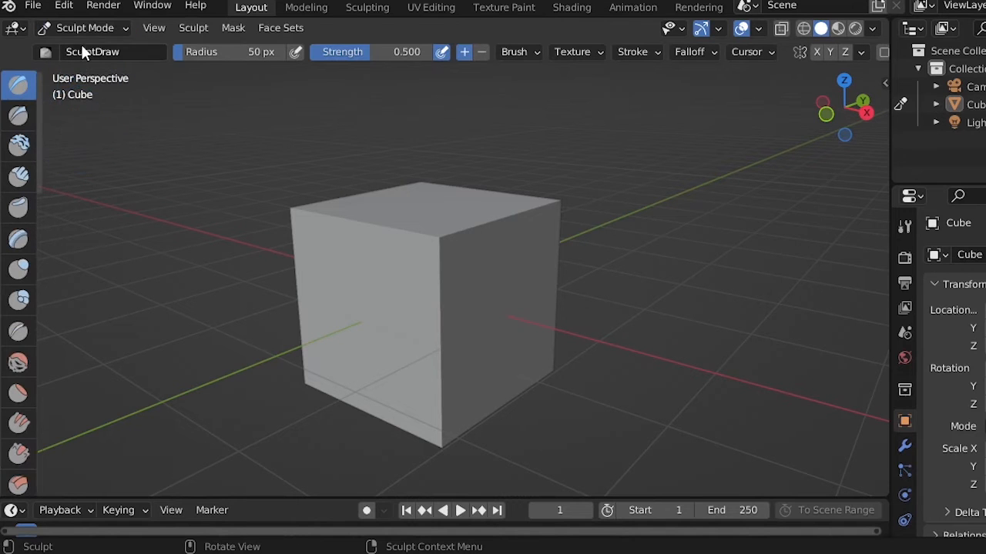
pyautogui.moveTo(429, 241); pyautogui.dragTo(489, 229)
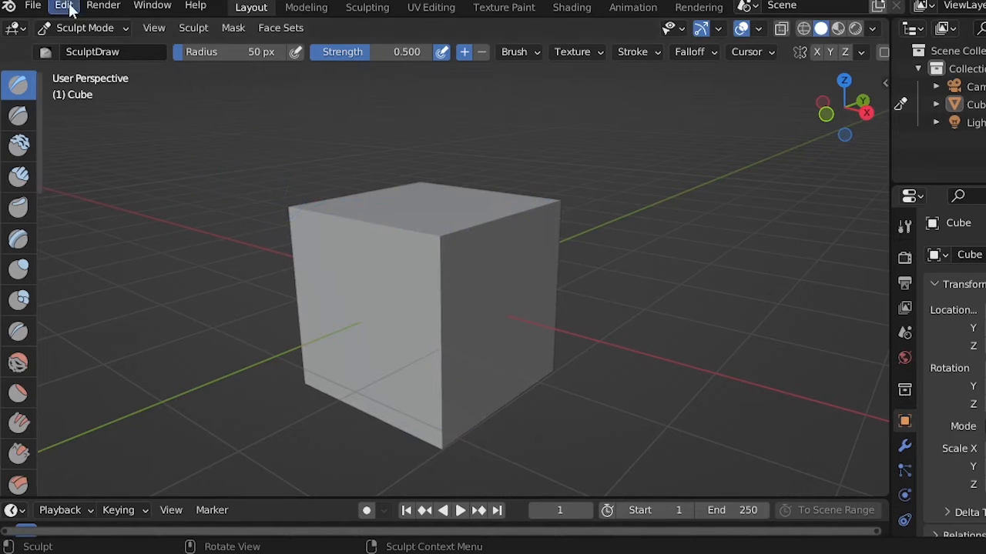
# Step: Return to Edit Mode, select all of the cube's faces, and subdivide them
pyautogui.click(108, 28)
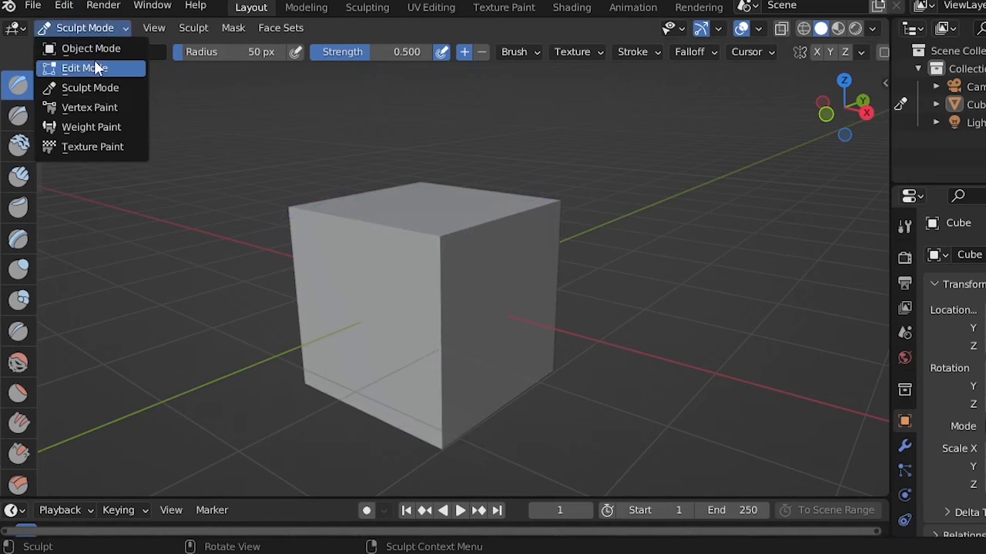
pyautogui.click(93, 63)
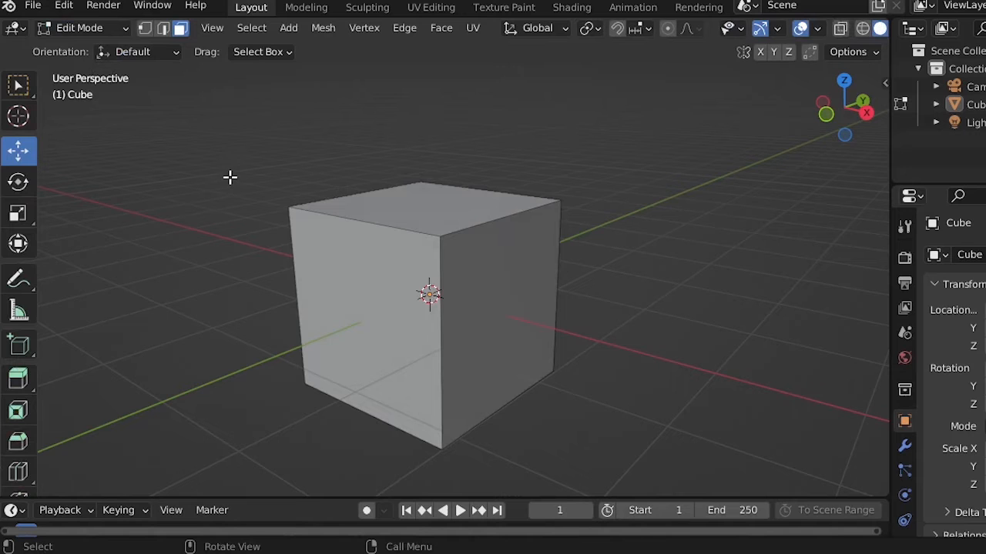
pyautogui.press('a')
pyautogui.moveTo(223, 178); pyautogui.dragTo(262, 182, button='middle')
pyautogui.rightClick(440, 234)
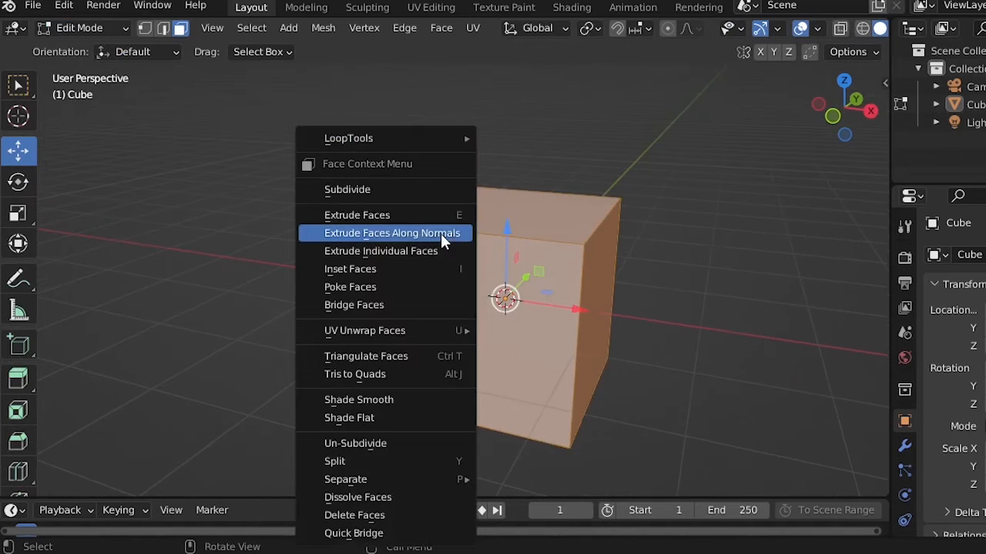
pyautogui.click(410, 186)
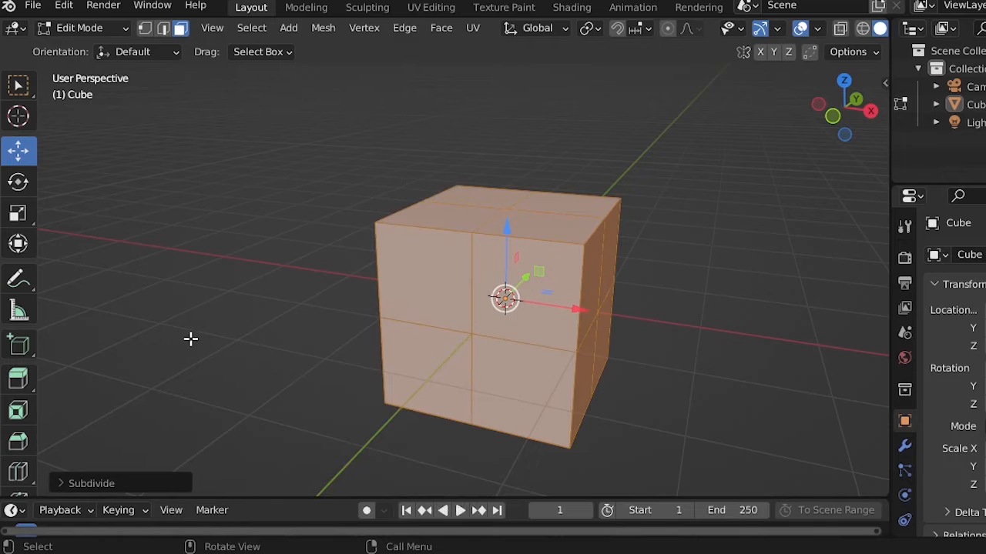
# Step: Set the subdivision's number of cuts to 9 and deselect the mesh
pyautogui.click(61, 483)
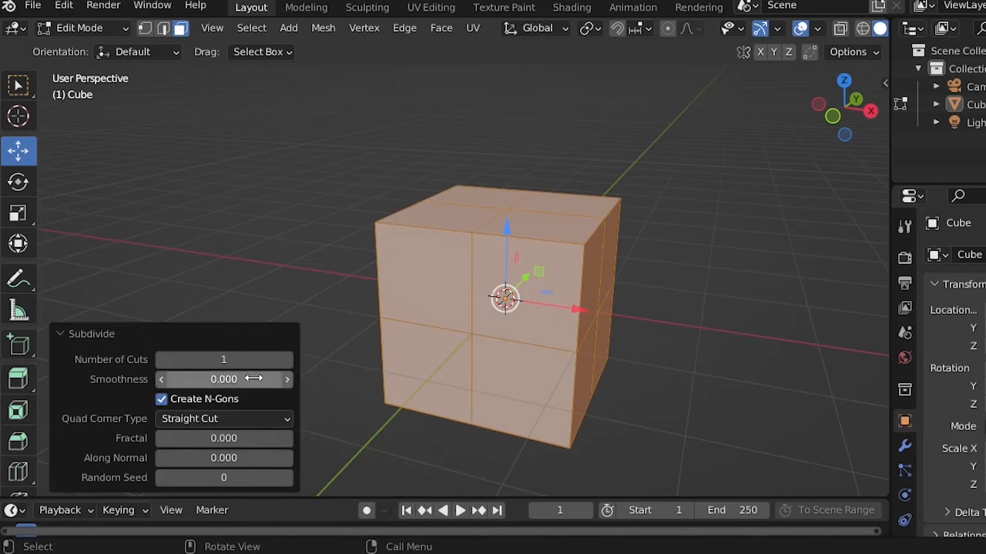
pyautogui.click(286, 361)
pyautogui.click(287, 361)
pyautogui.click(287, 361)
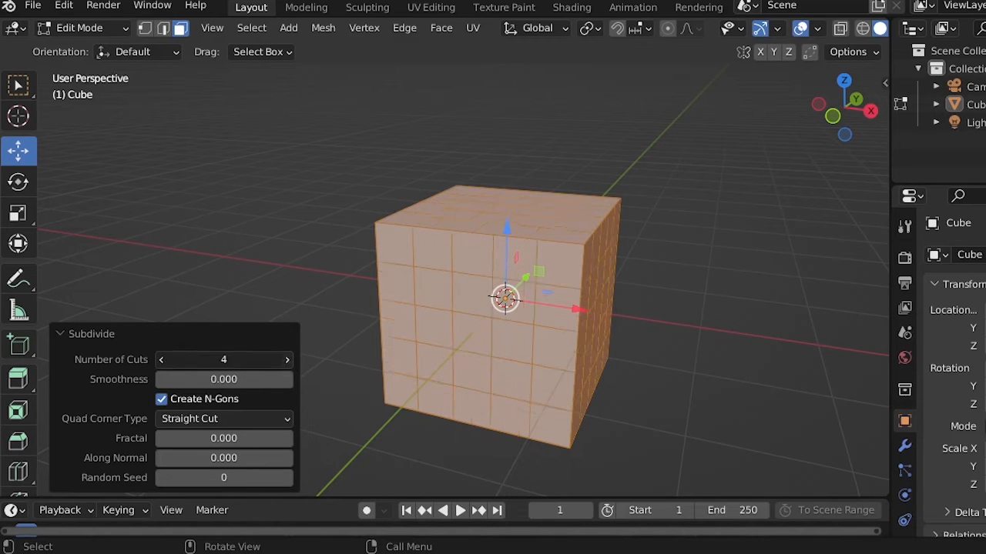
pyautogui.click(286, 361)
pyautogui.click(286, 361)
pyautogui.click(286, 361)
pyautogui.click(286, 361)
pyautogui.click(287, 361)
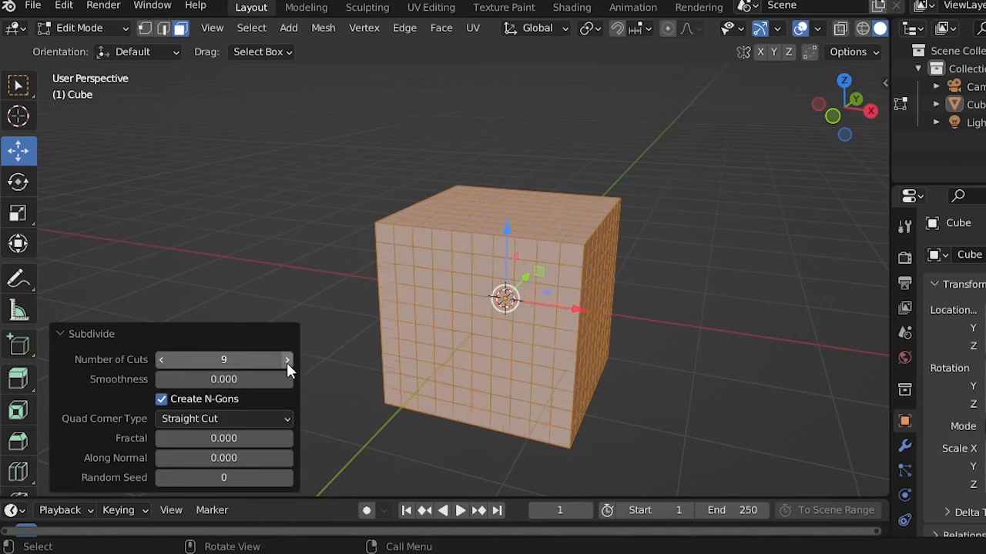
pyautogui.click(280, 258)
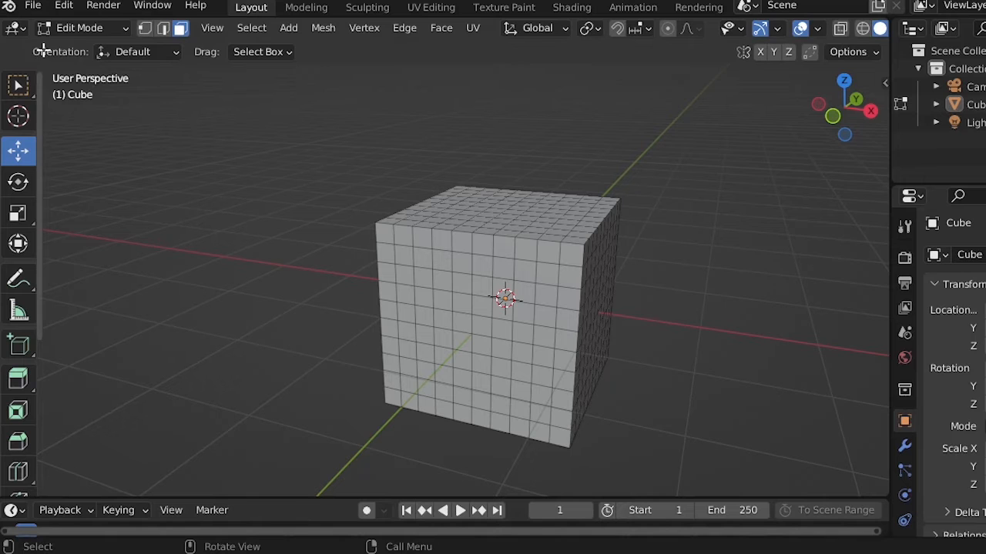
# Step: Enter Sculpt Mode and round off the subdivided cube's edges and corners with the Smooth brush
pyautogui.click(68, 29)
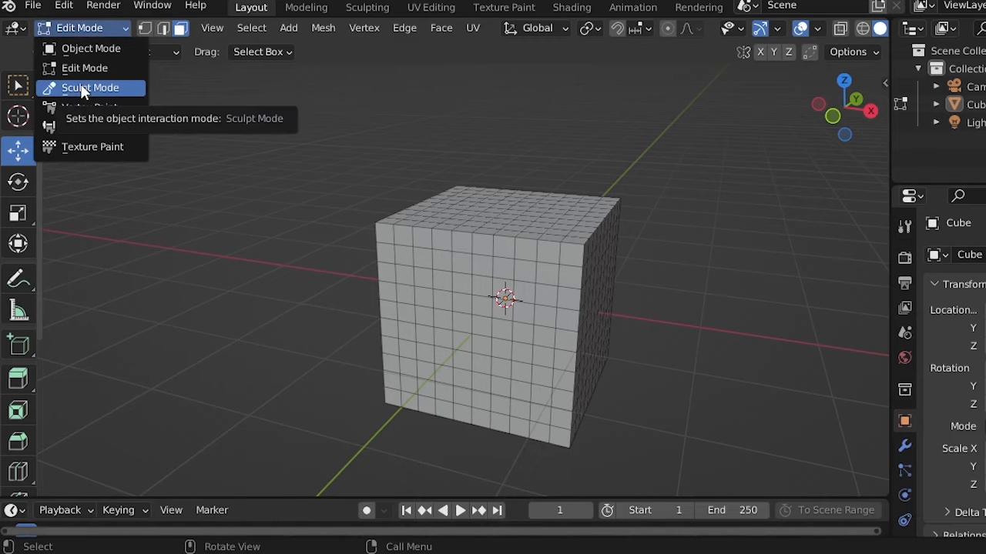
pyautogui.click(83, 90)
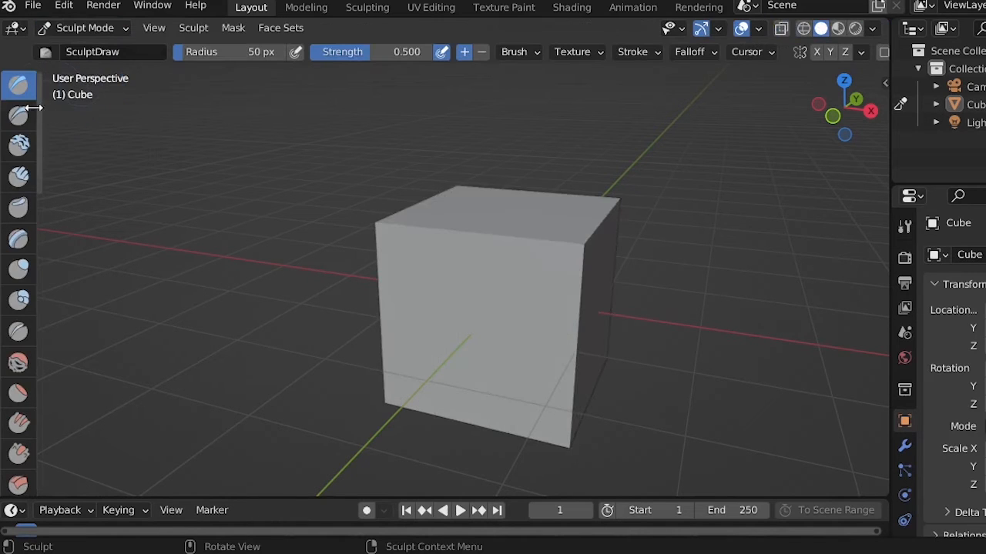
pyautogui.click(19, 362)
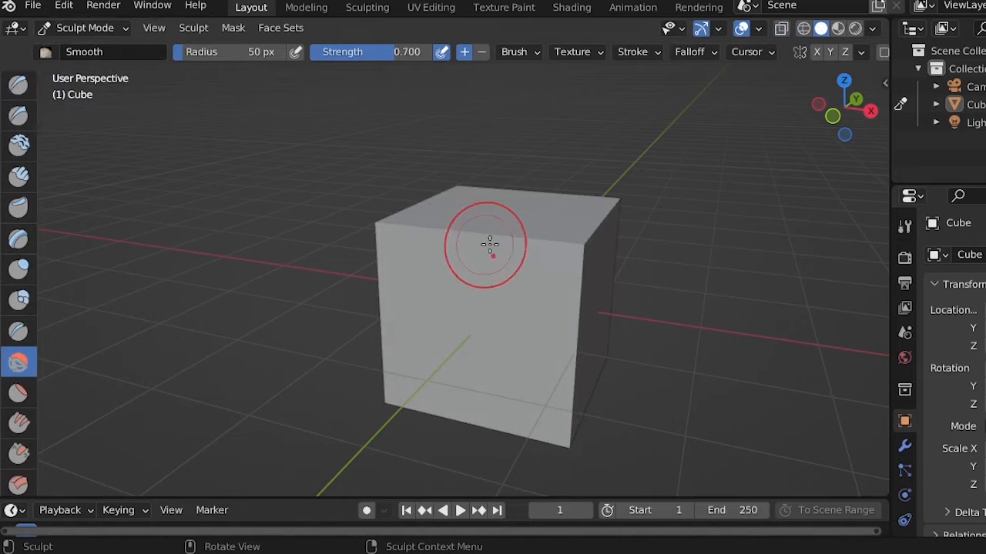
pyautogui.moveTo(561, 246)
pyautogui.mouseDown()
pyautogui.moveTo(591, 259)
pyautogui.moveTo(604, 214)
pyautogui.mouseUp()
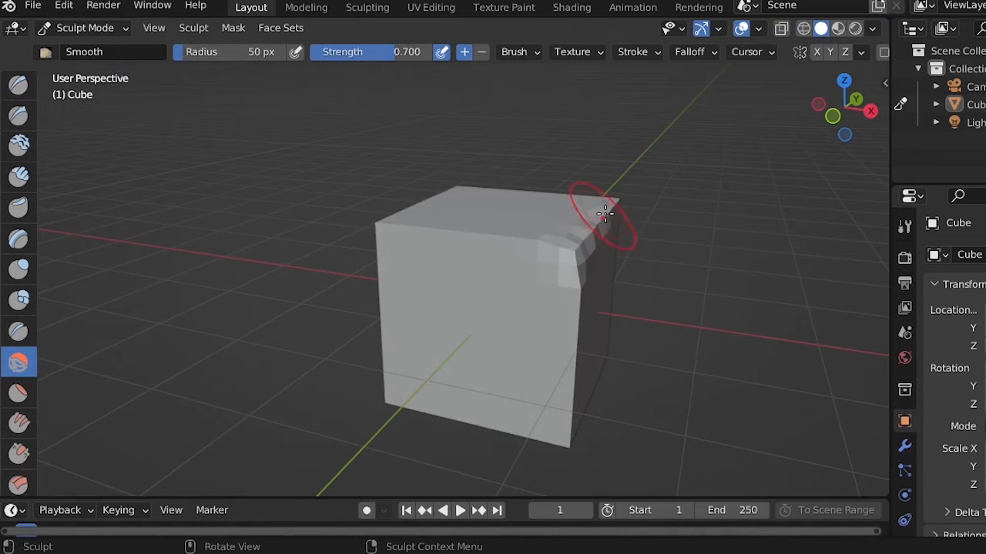
pyautogui.moveTo(609, 231); pyautogui.dragTo(519, 246, button='middle')
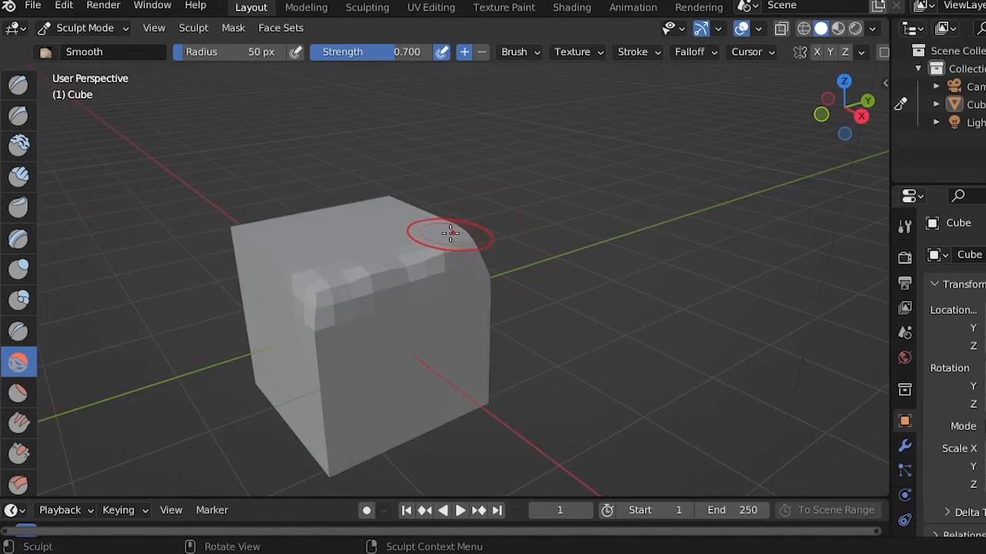
pyautogui.moveTo(436, 264); pyautogui.dragTo(484, 319)
pyautogui.moveTo(485, 319); pyautogui.dragTo(582, 275, button='middle')
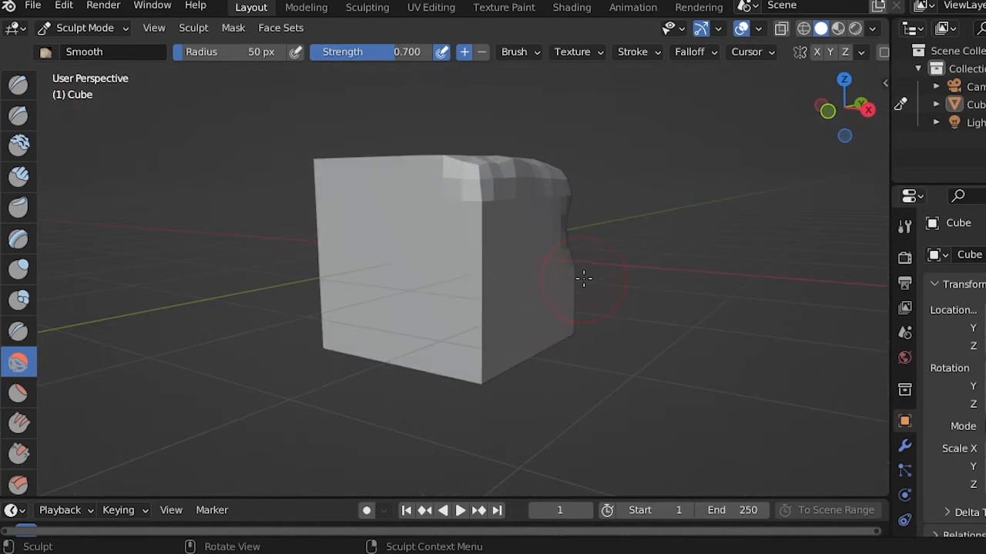
pyautogui.moveTo(554, 308)
pyautogui.mouseDown()
pyautogui.moveTo(488, 368)
pyautogui.moveTo(357, 346)
pyautogui.moveTo(336, 312)
pyautogui.moveTo(348, 259)
pyautogui.moveTo(310, 165)
pyautogui.moveTo(331, 262)
pyautogui.mouseUp()
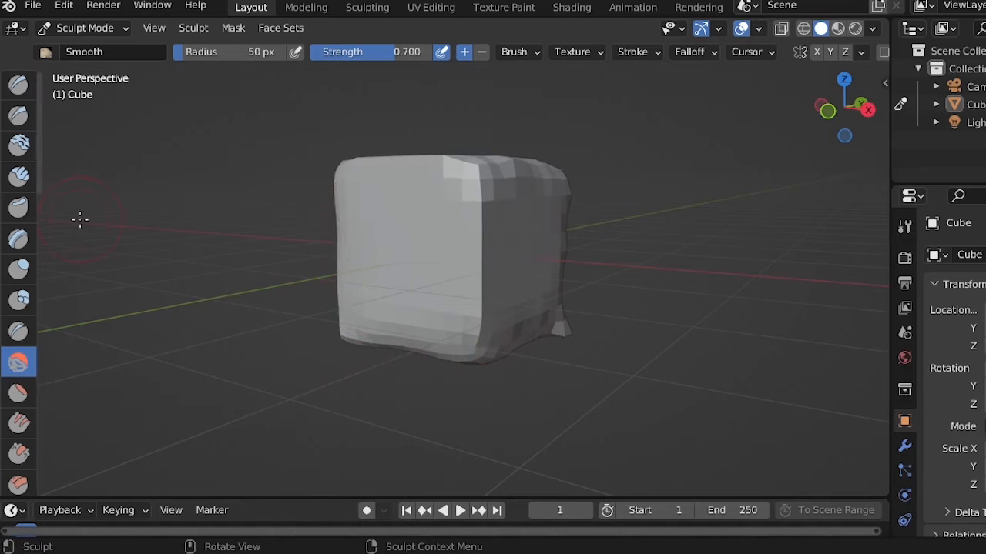
# Step: Sculpt uneven bumps and dents into the cube's faces with the Clay Thumb, SculptDraw and Inflate/Deflate brushes
pyautogui.click(18, 207)
pyautogui.moveTo(408, 254)
pyautogui.mouseDown()
pyautogui.moveTo(472, 231)
pyautogui.moveTo(433, 231)
pyautogui.mouseUp()
pyautogui.moveTo(433, 231); pyautogui.dragTo(330, 231, button='middle')
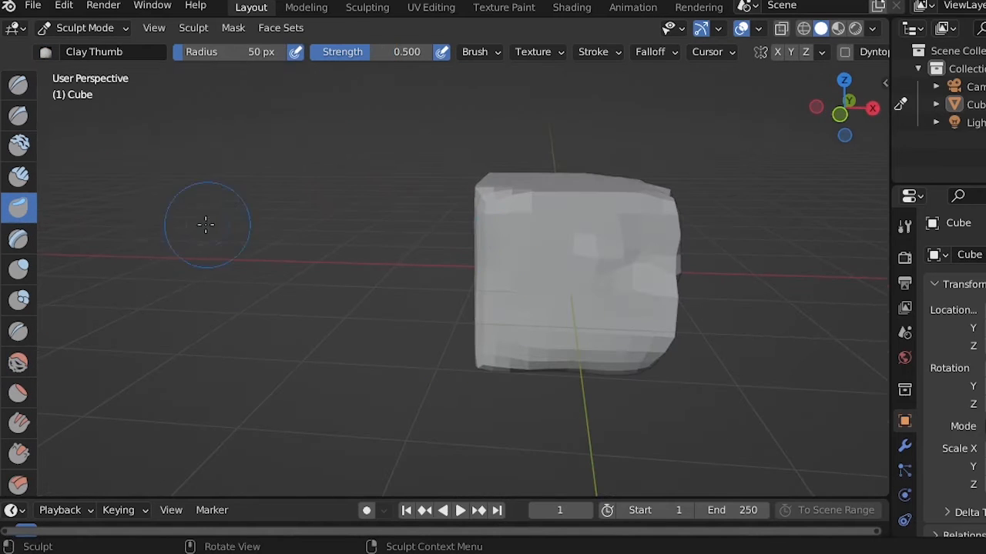
pyautogui.click(18, 83)
pyautogui.moveTo(642, 280)
pyautogui.mouseDown()
pyautogui.moveTo(586, 237)
pyautogui.moveTo(552, 238)
pyautogui.mouseUp()
pyautogui.moveTo(523, 319); pyautogui.dragTo(358, 285, button='middle')
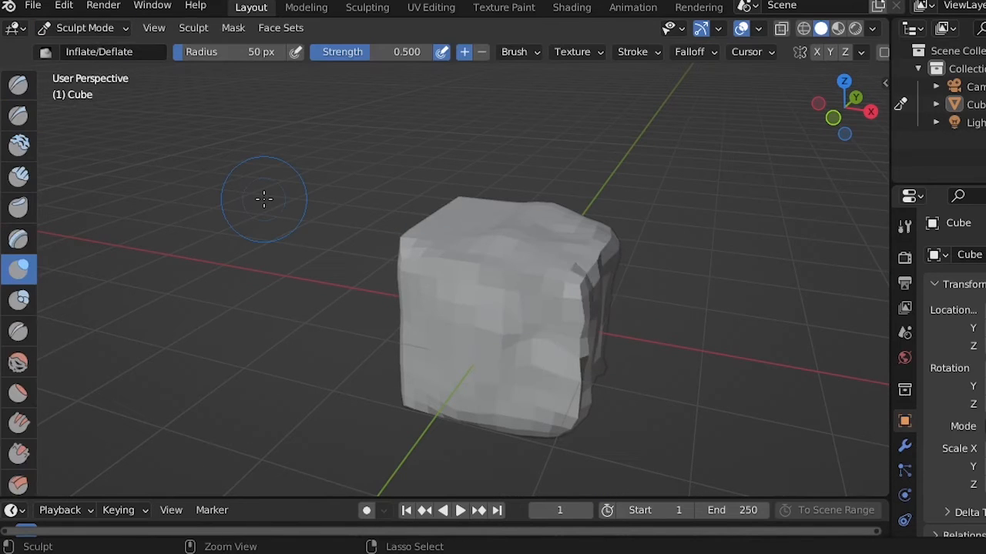
# Step: Return to Object Mode, inspect the sculpted cube from several angles, and select it
pyautogui.click(81, 28)
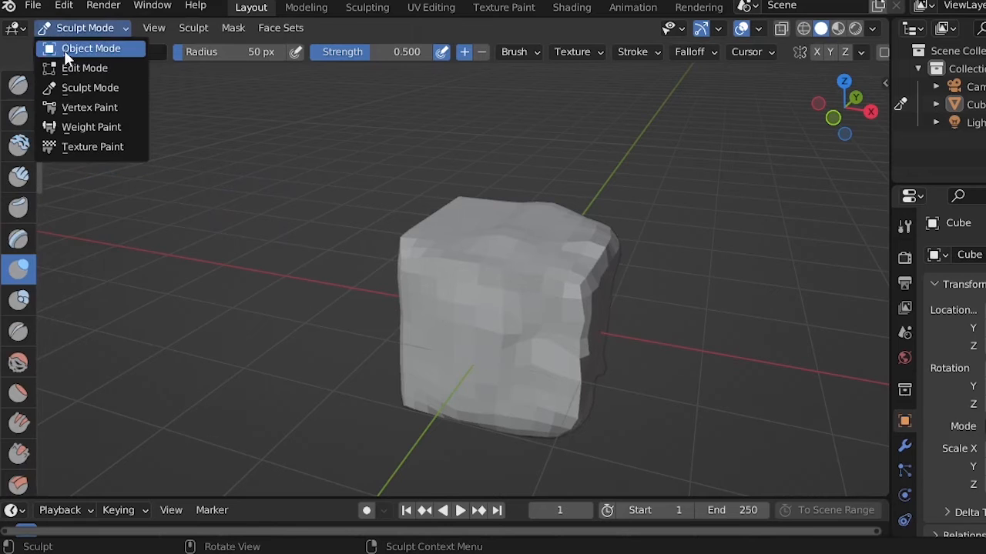
pyautogui.click(77, 46)
pyautogui.scroll(-3, 548, 246)
pyautogui.moveTo(572, 293); pyautogui.dragTo(562, 311, button='middle')
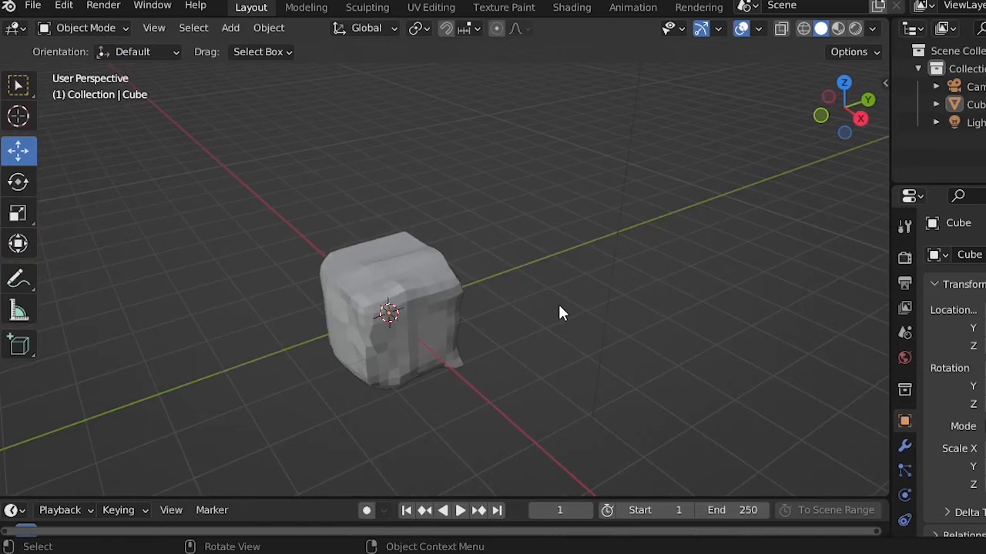
pyautogui.scroll(2, 554, 310)
pyautogui.scroll(3, 339, 288)
pyautogui.moveTo(339, 288); pyautogui.dragTo(387, 275, button='middle')
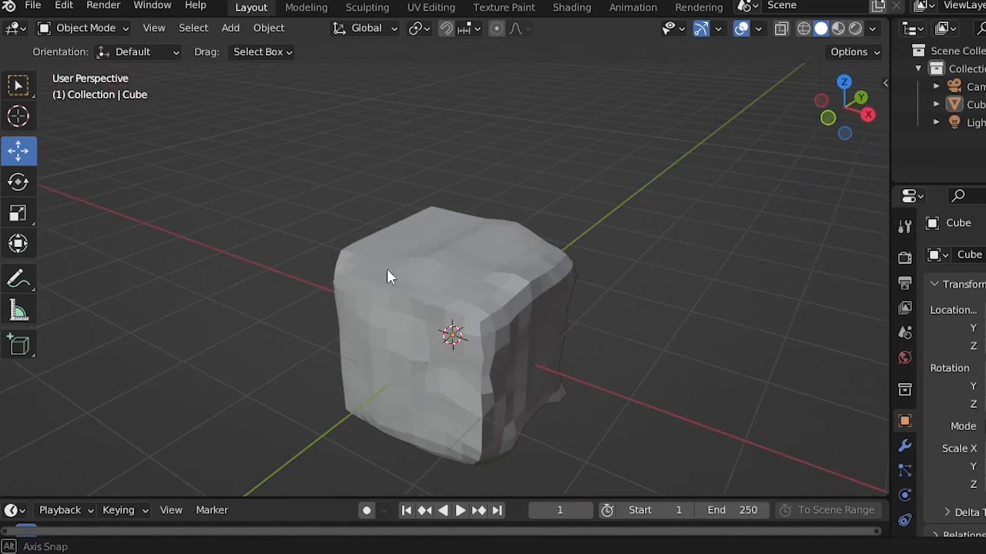
pyautogui.click(508, 301)
pyautogui.moveTo(596, 375); pyautogui.dragTo(683, 260, button='middle')
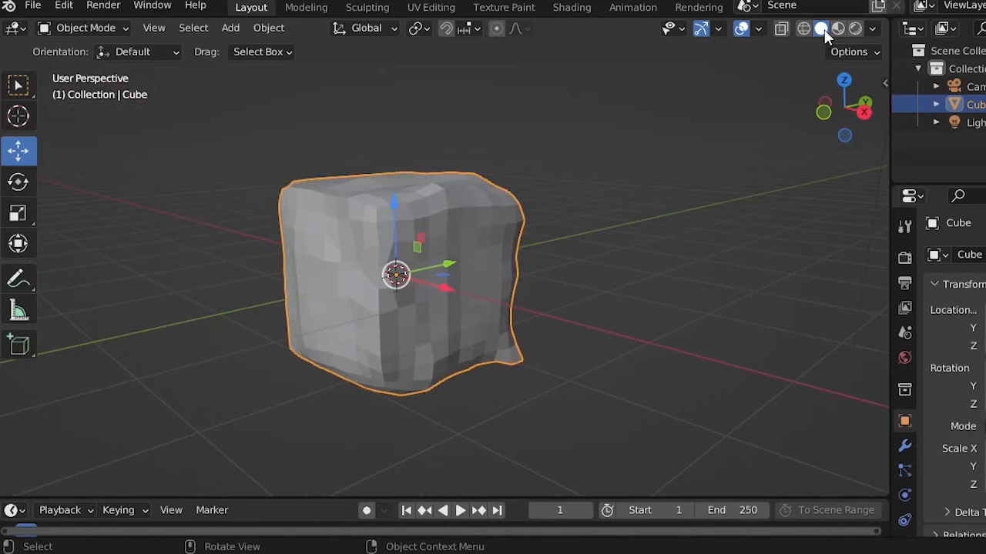
# Step: Examine the cube's mesh in Wireframe shading, deselect it, and switch back to Solid shading
pyautogui.click(804, 29)
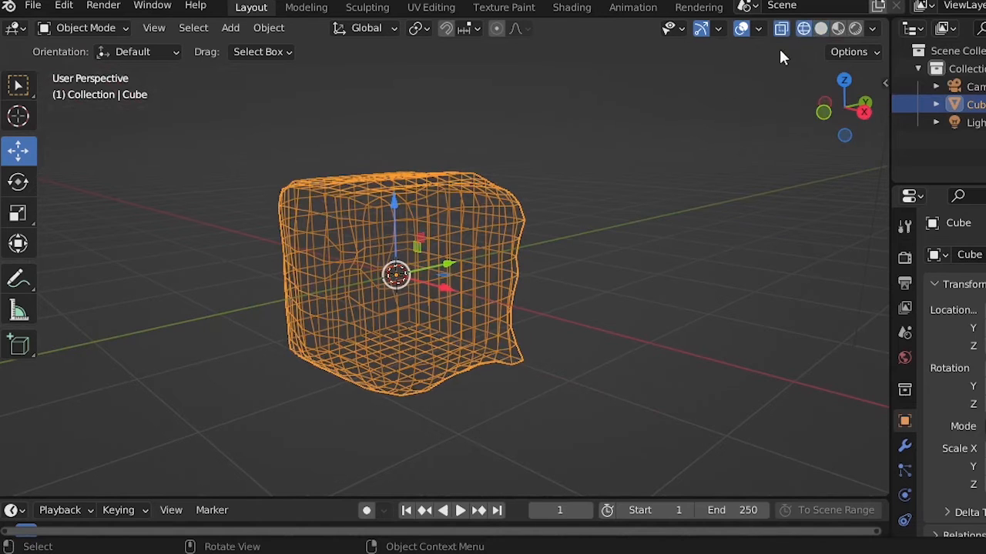
pyautogui.moveTo(121, 198); pyautogui.dragTo(513, 238, button='middle')
pyautogui.scroll(5, 149, 208)
pyautogui.scroll(-4, 506, 236)
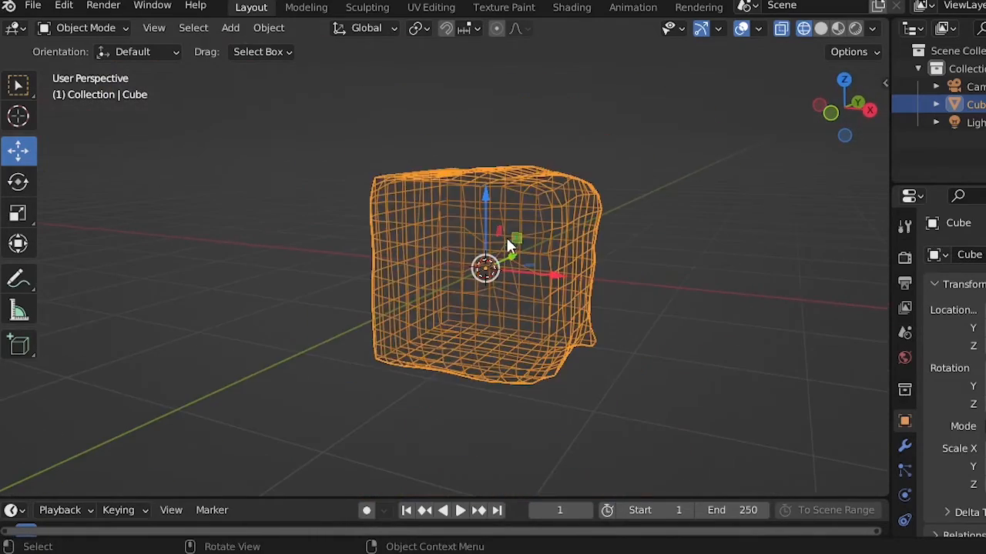
pyautogui.click(681, 306)
pyautogui.click(819, 29)
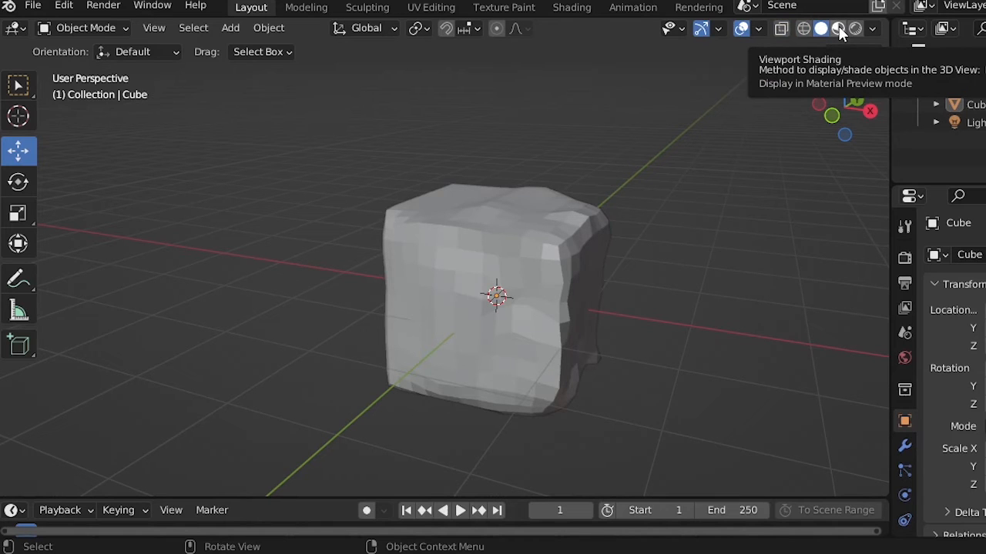
# Step: Display the viewport in Material Preview shading and select the cube
pyautogui.click(839, 28)
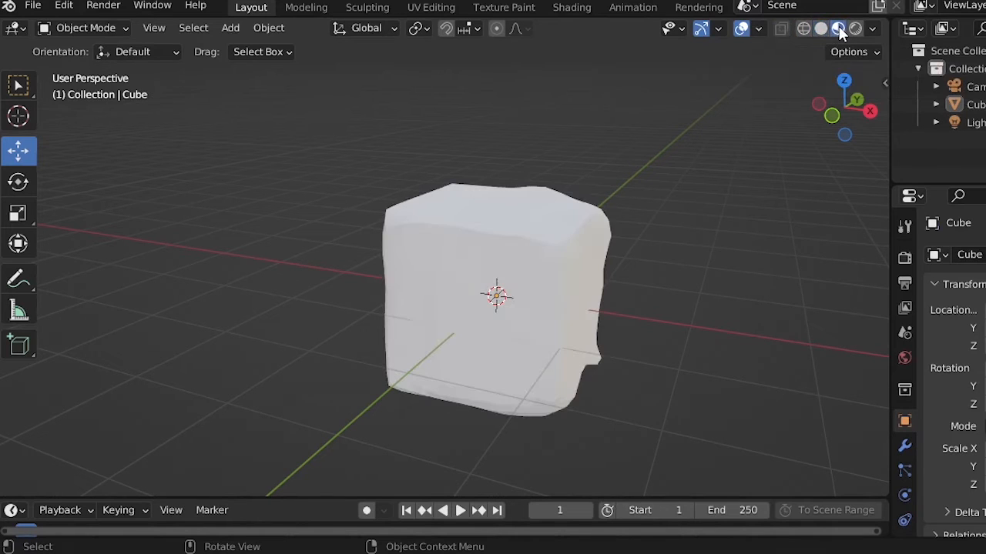
pyautogui.click(508, 249)
pyautogui.moveTo(697, 348); pyautogui.dragTo(624, 409, button='middle')
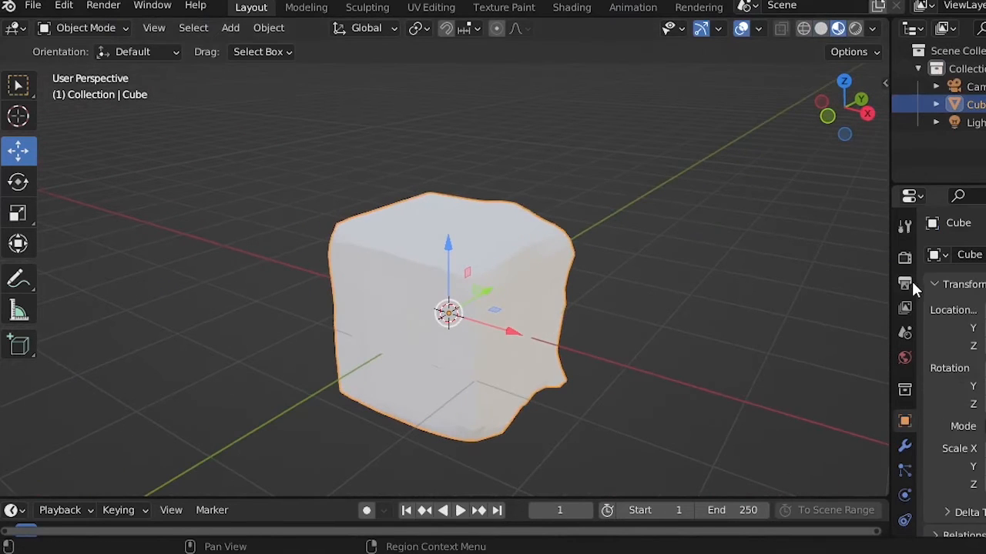
# Step: Remove the cube's existing material and create a new material named red
pyautogui.scroll(-4, 907, 321)
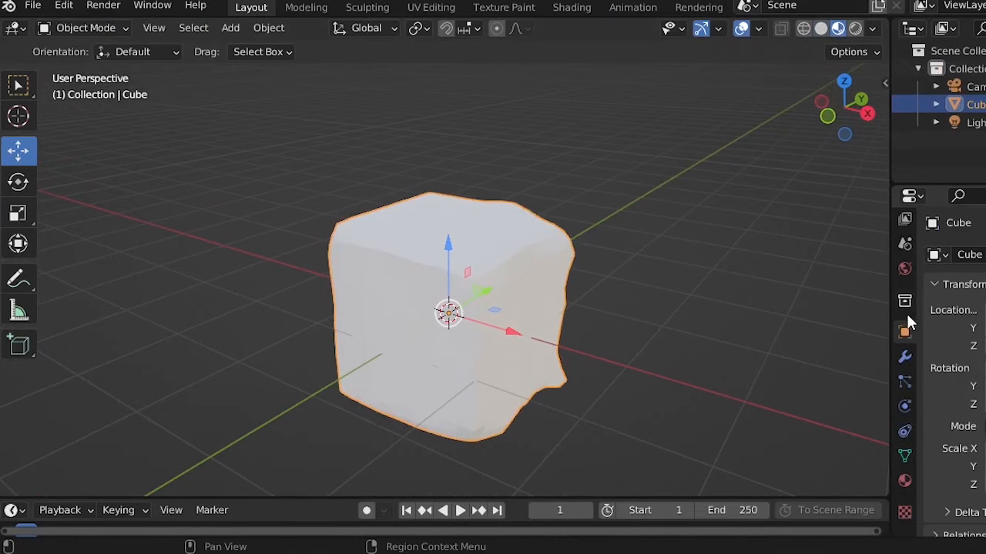
pyautogui.click(905, 483)
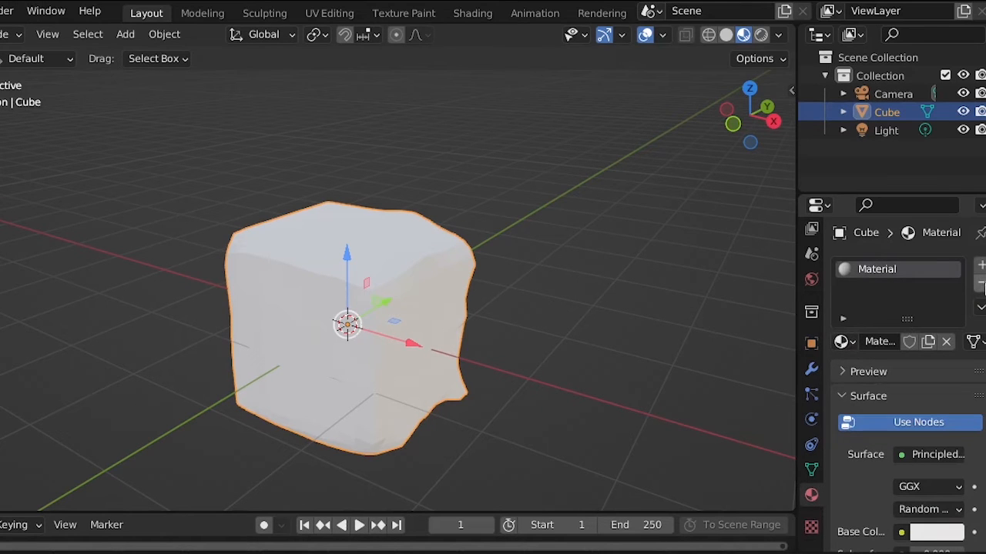
pyautogui.click(980, 283)
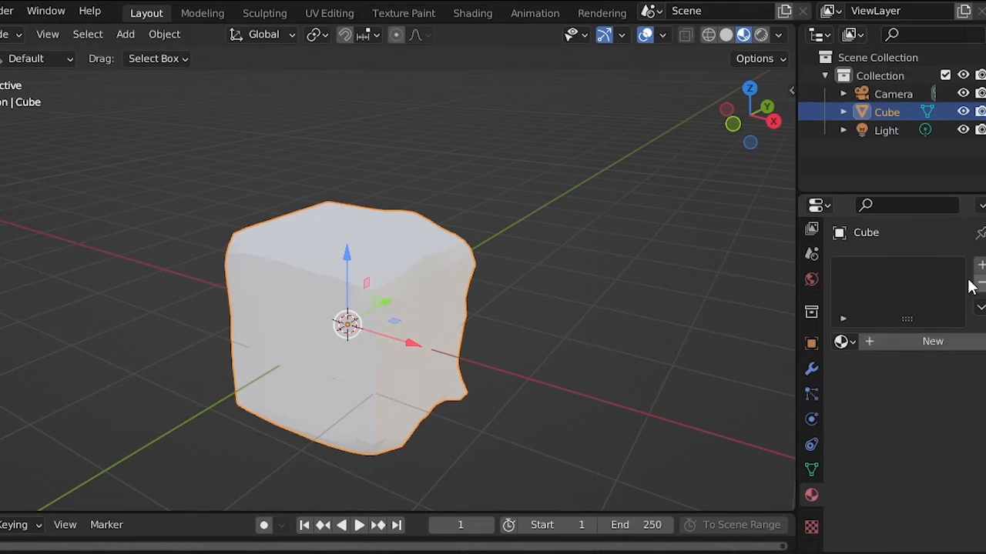
pyautogui.click(918, 344)
pyautogui.write('r')
pyautogui.press('Return')
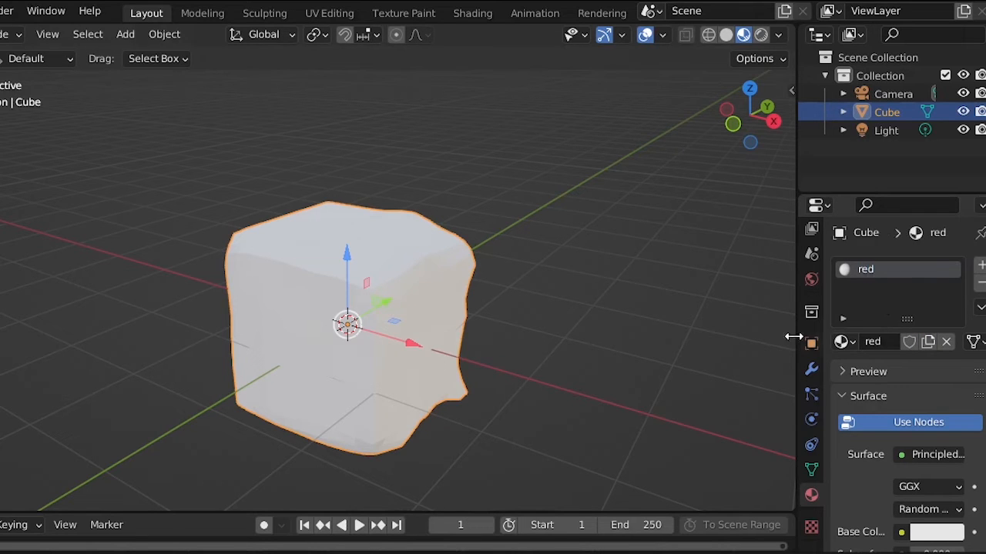
# Step: Set the red material's Base Color to red with H 0.003, S 0.982, V 0.800, and inspect the cube
pyautogui.scroll(-5, 877, 387)
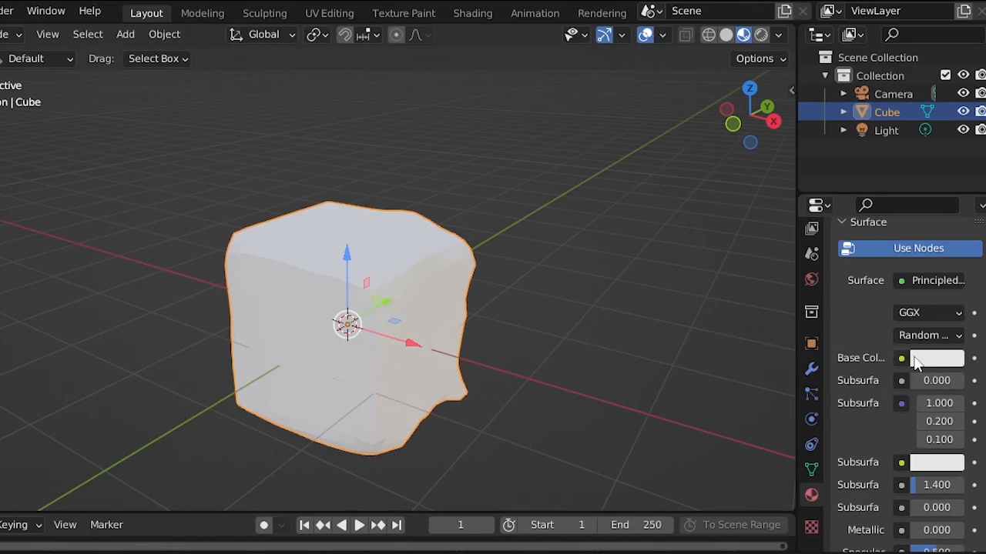
pyautogui.click(934, 359)
pyautogui.moveTo(872, 167); pyautogui.dragTo(865, 222)
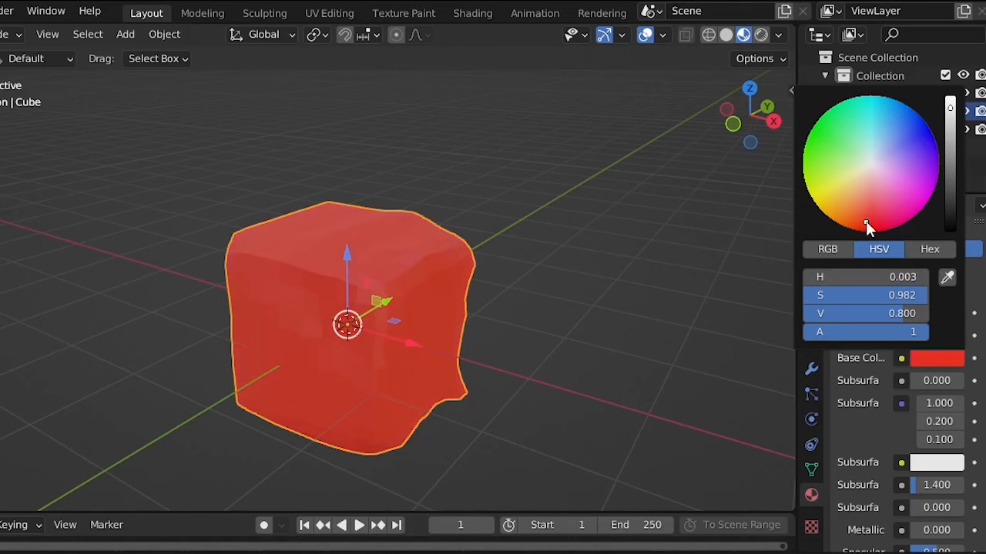
pyautogui.scroll(8, 449, 306)
pyautogui.scroll(-10, 454, 281)
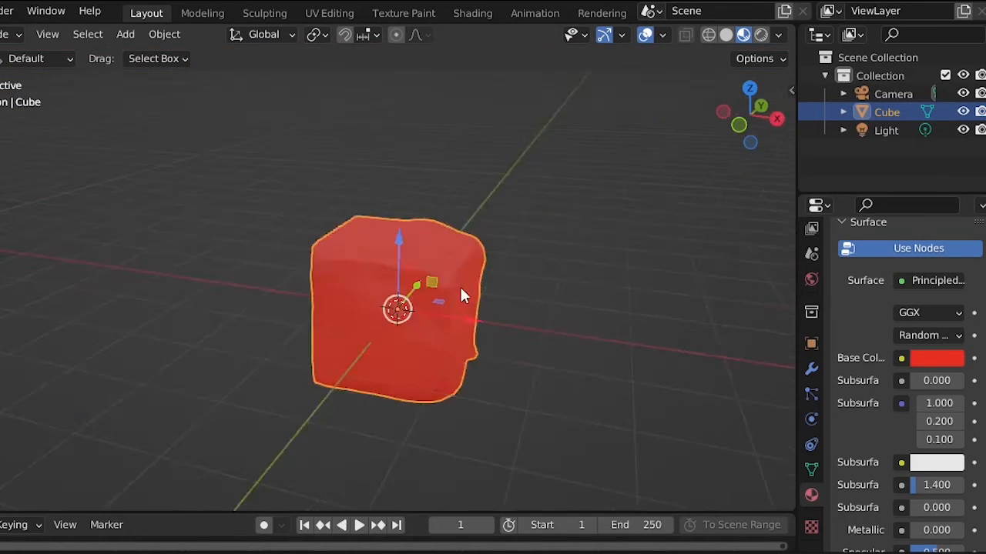
pyautogui.scroll(8, 461, 295)
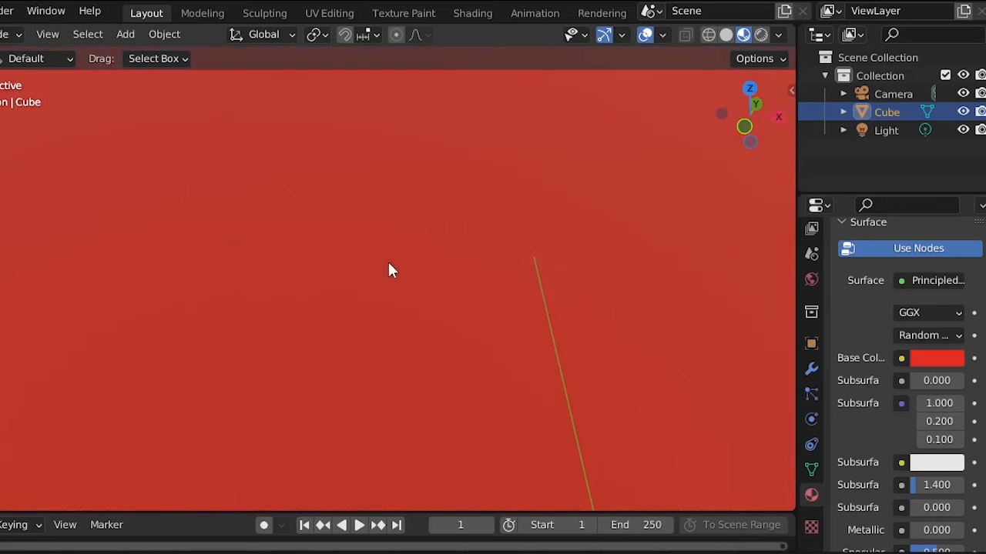
pyautogui.scroll(-8, 393, 262)
pyautogui.moveTo(420, 249); pyautogui.dragTo(385, 254, button='middle')
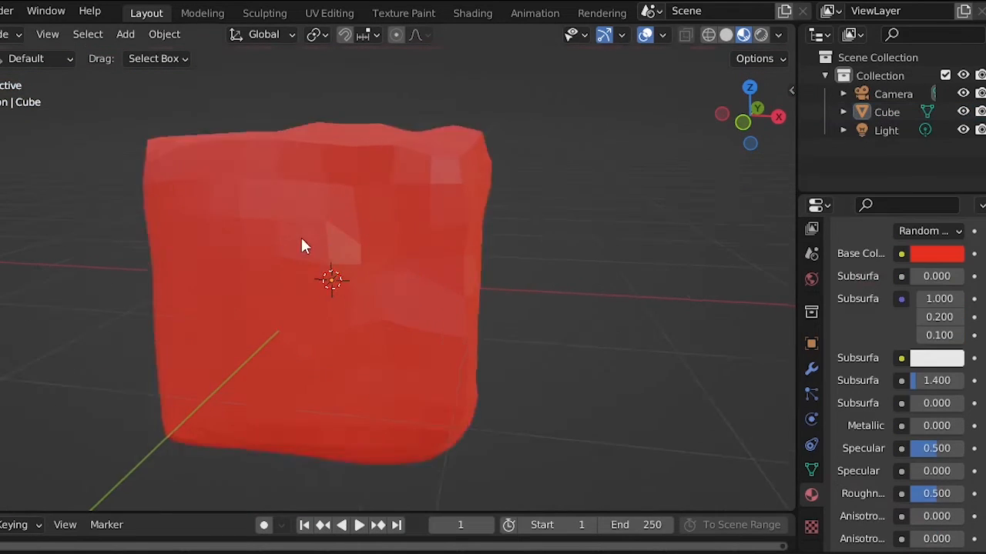
pyautogui.scroll(5, 301, 238)
pyautogui.scroll(-5, 422, 221)
# Step: Set the red material's Metallic to 1.000 and lower its Roughness to 0.024 before raising the Roughness again
pyautogui.moveTo(928, 429); pyautogui.dragTo(981, 428)
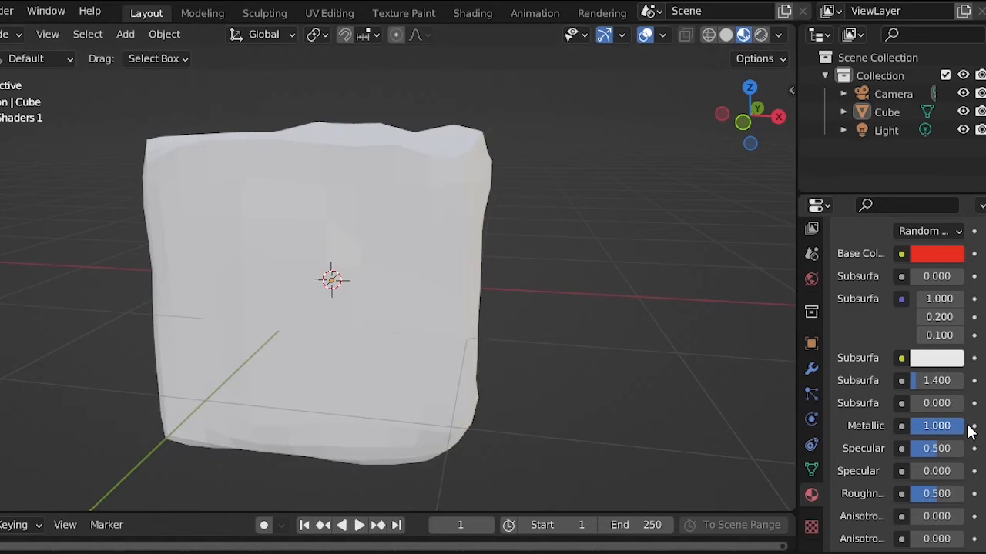
pyautogui.moveTo(938, 425)
pyautogui.mouseDown()
pyautogui.moveTo(921, 425)
pyautogui.moveTo(941, 426)
pyautogui.mouseUp()
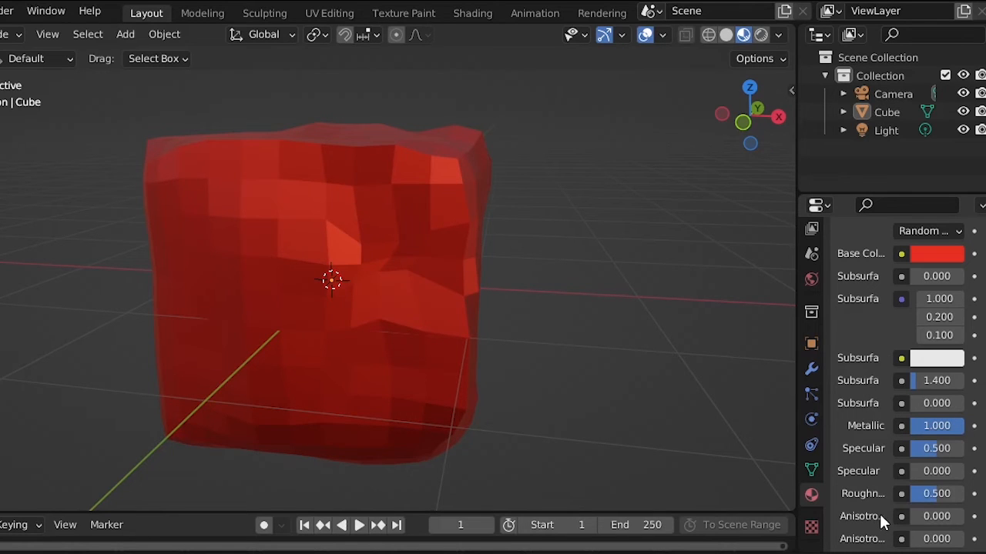
pyautogui.moveTo(909, 499)
pyautogui.mouseDown()
pyautogui.moveTo(890, 499)
pyautogui.moveTo(918, 499)
pyautogui.moveTo(883, 498)
pyautogui.mouseUp()
pyautogui.scroll(-3, 312, 287)
pyautogui.moveTo(312, 294); pyautogui.dragTo(359, 339, button='middle')
pyautogui.scroll(3, 472, 354)
pyautogui.moveTo(472, 354); pyautogui.dragTo(467, 327, button='middle')
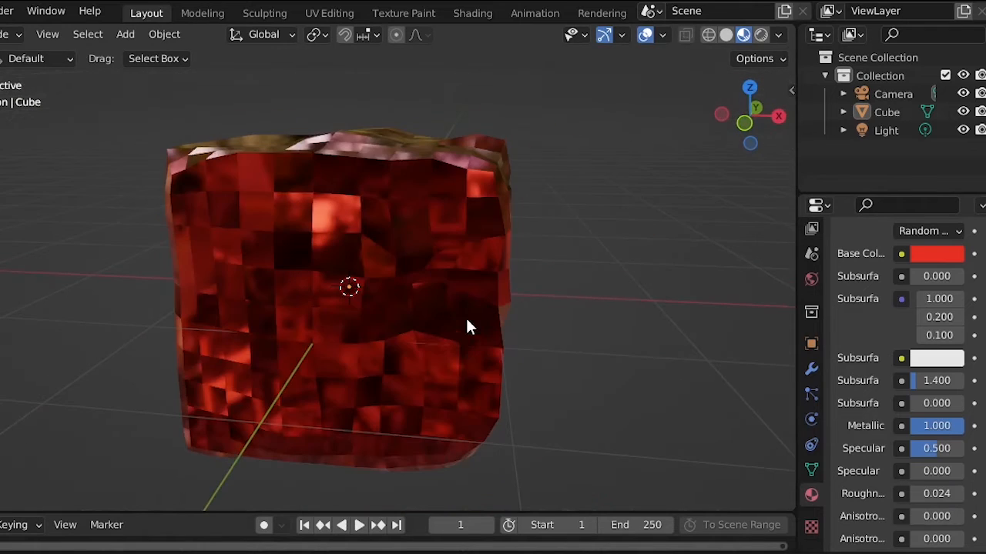
pyautogui.moveTo(892, 493); pyautogui.dragTo(927, 493)
pyautogui.scroll(-3, 928, 492)
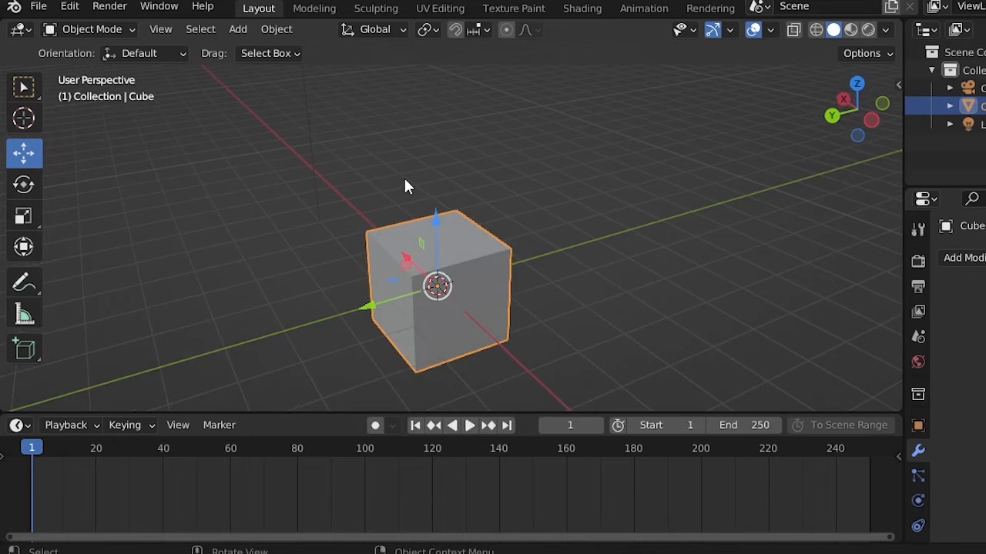
# Step: Insert a Location, Rotation & Scale keyframe for the default cube at frame 1 and go to frame 40
pyautogui.press('i')
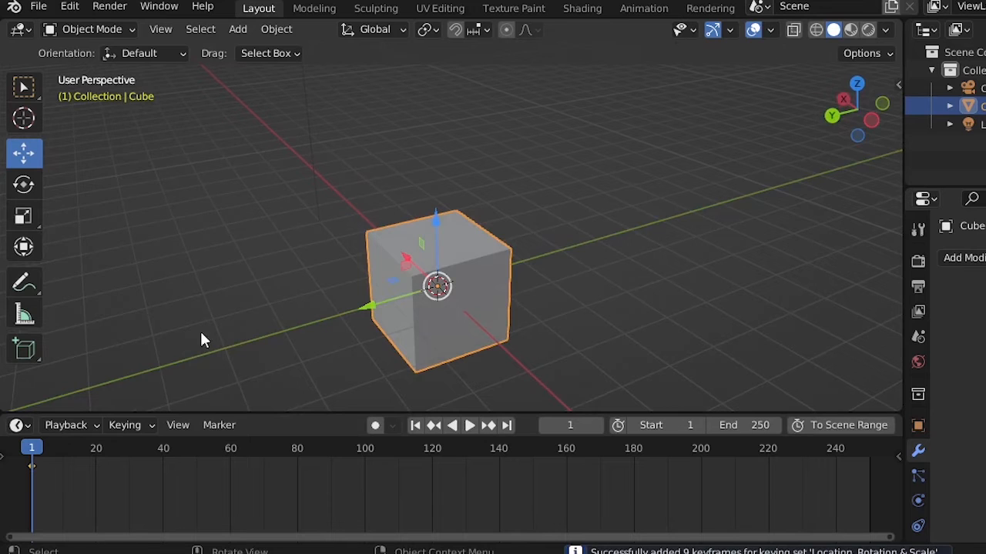
pyautogui.moveTo(77, 477)
pyautogui.mouseDown()
pyautogui.moveTo(27, 450)
pyautogui.moveTo(77, 465)
pyautogui.mouseUp()
pyautogui.moveTo(124, 475); pyautogui.dragTo(164, 475)
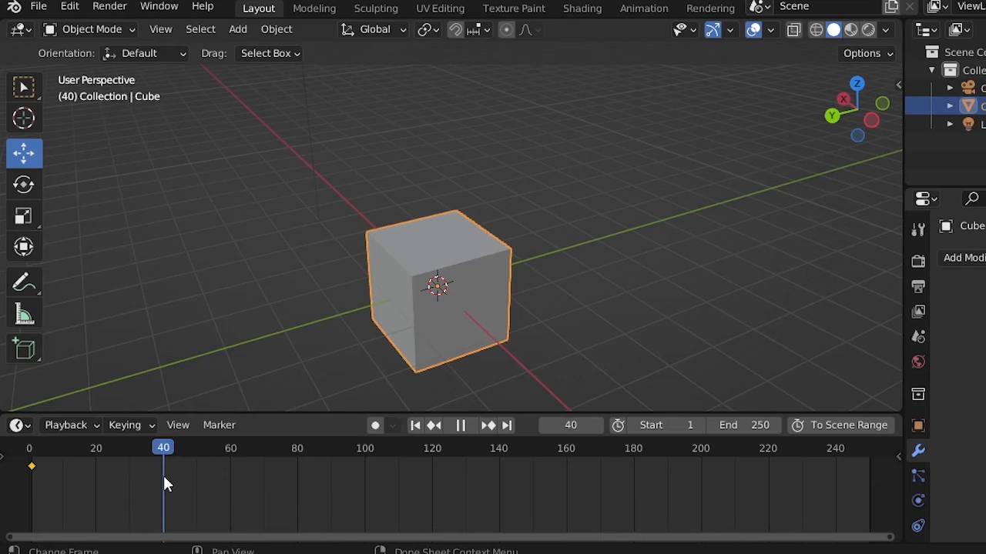
# Step: Move the cube along the negative Y axis and insert a Location, Rotation & Scale keyframe at frame 40
pyautogui.moveTo(370, 308); pyautogui.dragTo(646, 244)
pyautogui.moveTo(540, 327); pyautogui.dragTo(596, 346, button='middle')
pyautogui.click(76, 265)
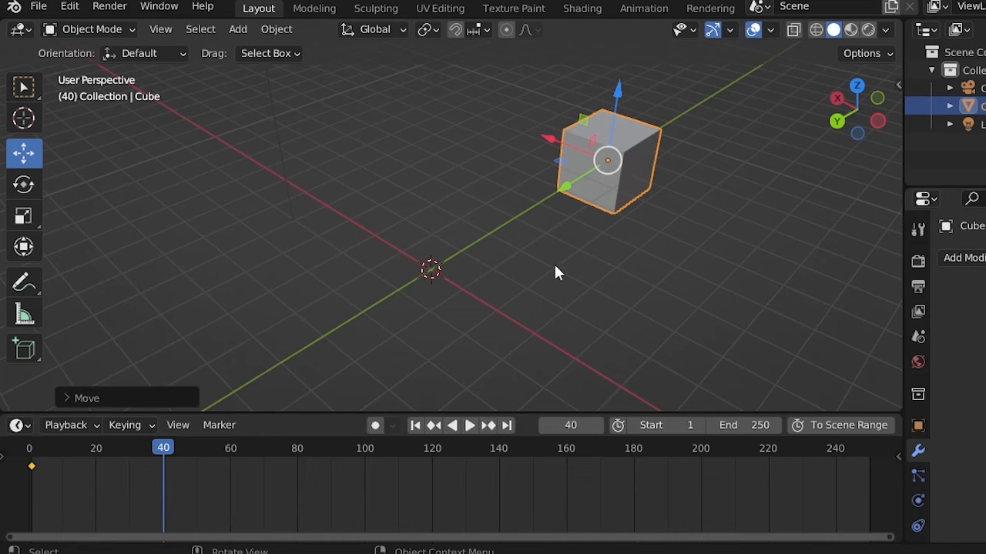
pyautogui.press('i')
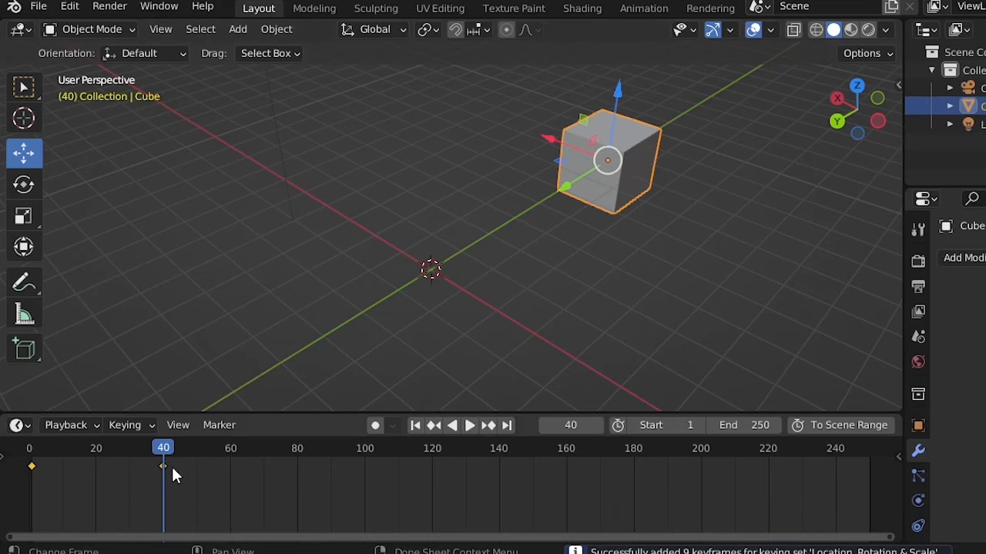
# Step: Play the cube's animation from frame 0 to preview the movement between the two keyframes, and stop it
pyautogui.moveTo(167, 460); pyautogui.dragTo(29, 462)
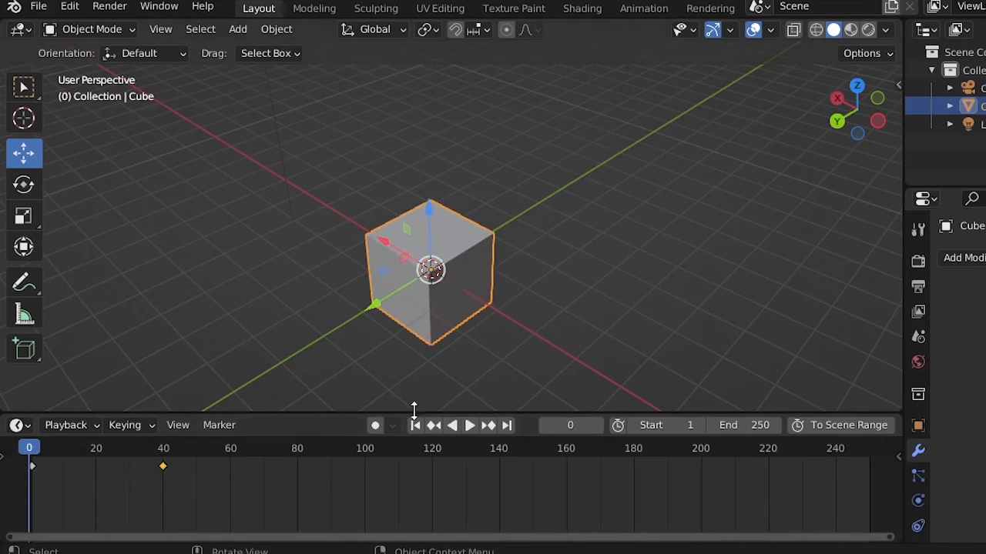
pyautogui.press('space')
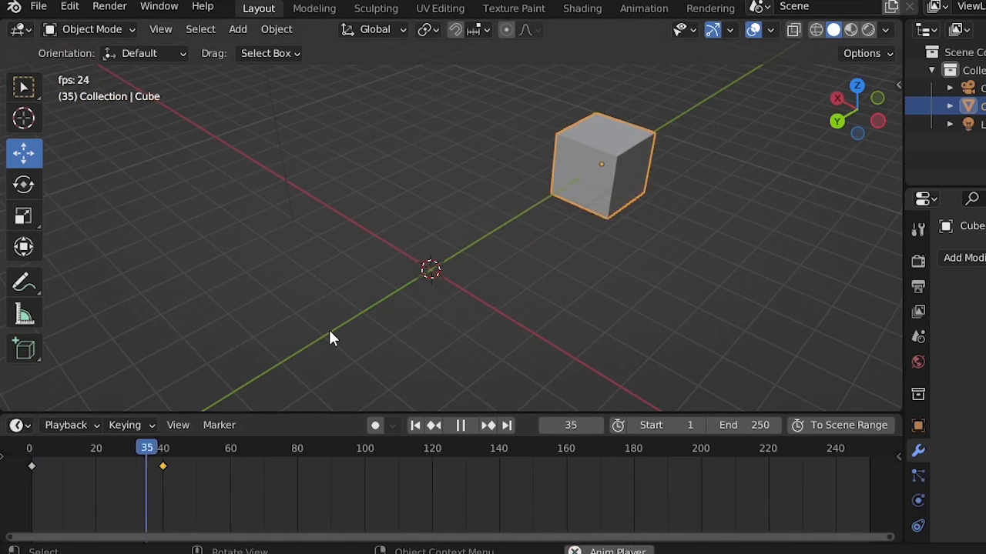
pyautogui.click(460, 425)
# Step: Move the cube to a new position at frame 100 and insert a Location, Rotation & Scale keyframe there
pyautogui.moveTo(366, 455); pyautogui.dragTo(365, 455)
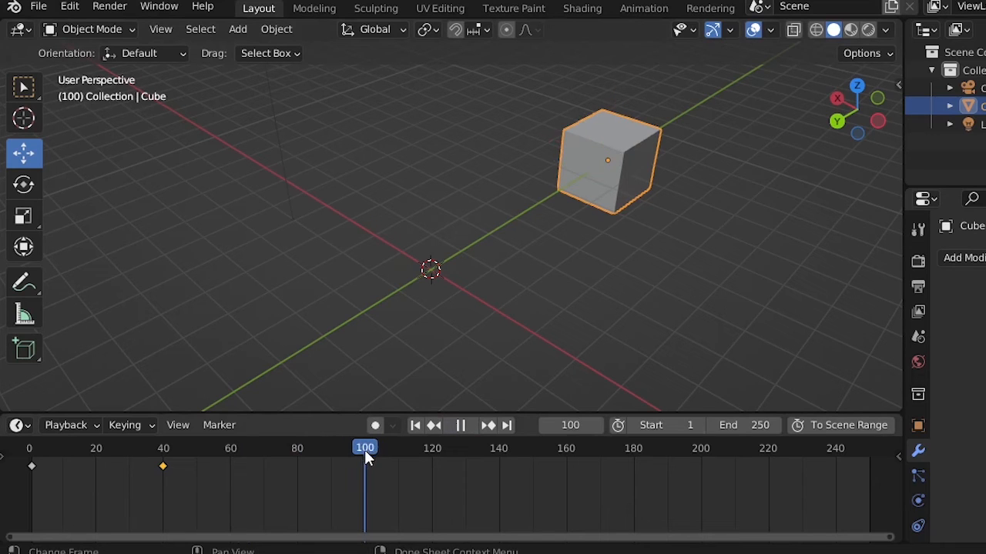
pyautogui.press('g')
pyautogui.click(410, 114)
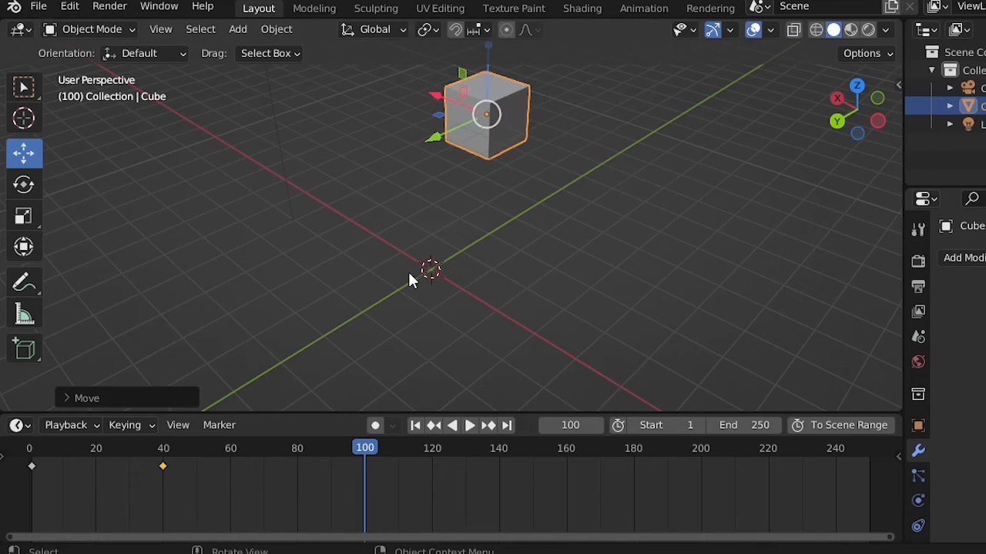
pyautogui.press('i')
# Step: Preview the animation from frame 0 through the frame 100 keyframe, stop it and return to frame 0
pyautogui.moveTo(364, 443); pyautogui.dragTo(27, 440)
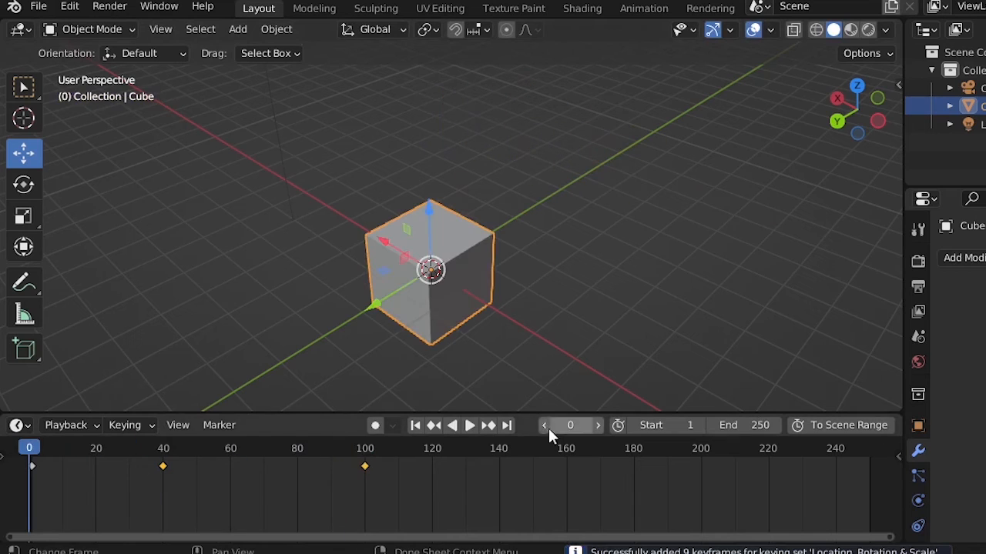
pyautogui.press('space')
pyautogui.click(459, 426)
pyautogui.moveTo(453, 444); pyautogui.dragTo(30, 437)
# Step: Rotate the cube freely with the Rotate tool at frame 27 and insert a Location, Rotation & Scale keyframe
pyautogui.scroll(-2, 625, 280)
pyautogui.moveTo(625, 280); pyautogui.dragTo(483, 310, button='middle')
pyautogui.scroll(3, 523, 269)
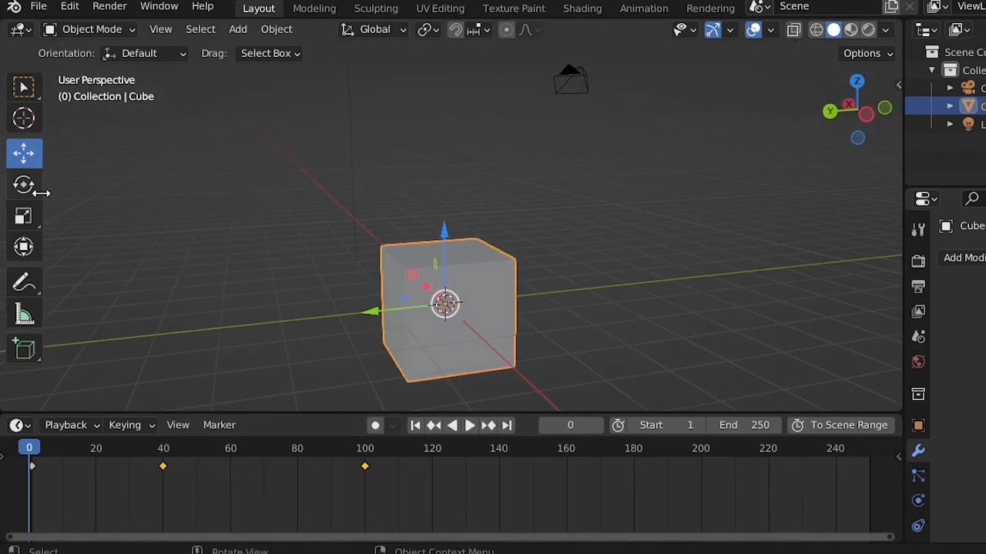
pyautogui.click(23, 184)
pyautogui.moveTo(470, 268); pyautogui.dragTo(523, 331)
pyautogui.moveTo(65, 479); pyautogui.dragTo(120, 453)
pyautogui.moveTo(737, 248); pyautogui.dragTo(664, 194)
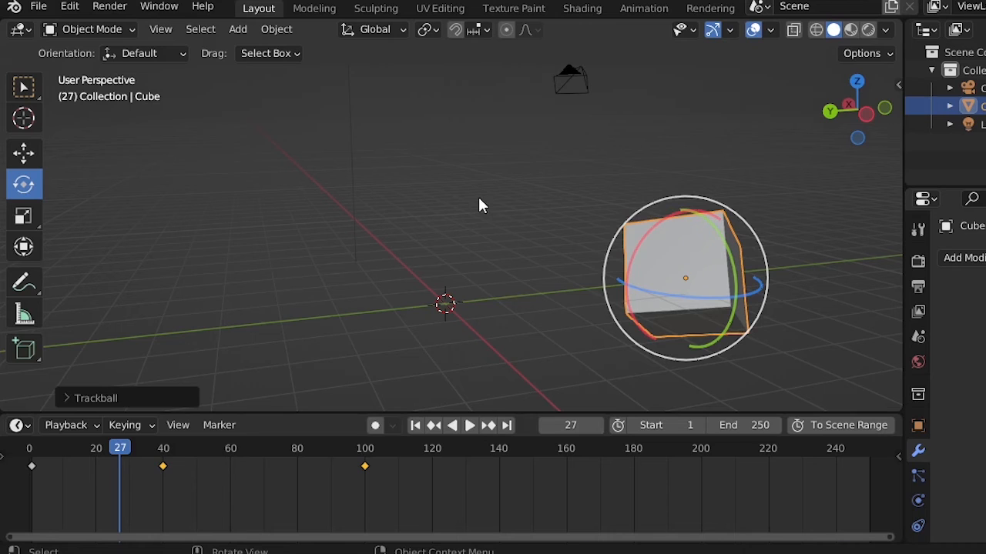
pyautogui.press('i')
# Step: Go to frame 60, rotate the cube again and insert a keyframe for its new orientation
pyautogui.moveTo(90, 451); pyautogui.dragTo(231, 467)
pyautogui.moveTo(562, 316); pyautogui.dragTo(684, 321, button='middle')
pyautogui.scroll(-3, 684, 321)
pyautogui.moveTo(693, 248); pyautogui.dragTo(484, 320)
pyautogui.press('i')
# Step: Play the animation with the added rotations from the start and examine the cube's motion from different angles
pyautogui.moveTo(233, 470); pyautogui.dragTo(29, 470)
pyautogui.press('space')
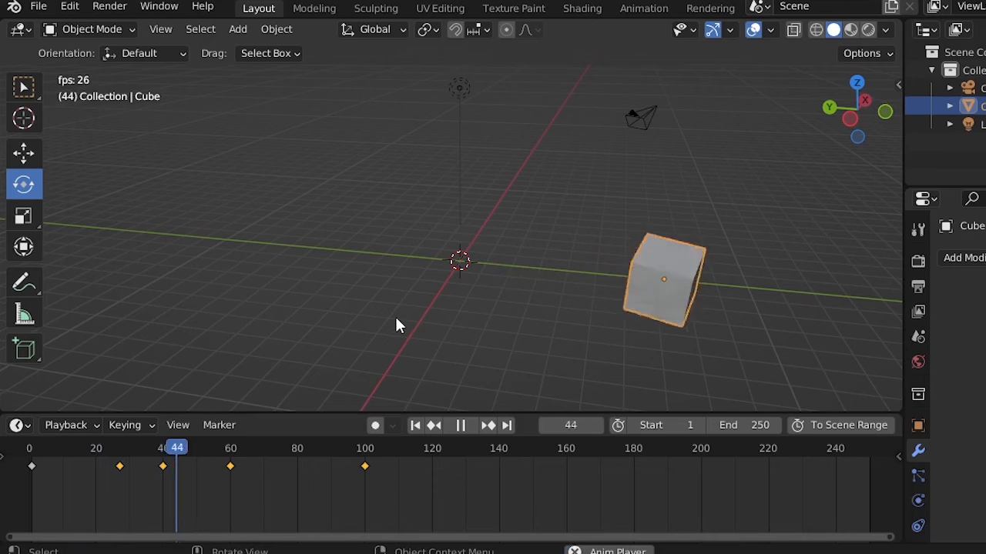
pyautogui.moveTo(622, 251); pyautogui.dragTo(539, 291, button='middle')
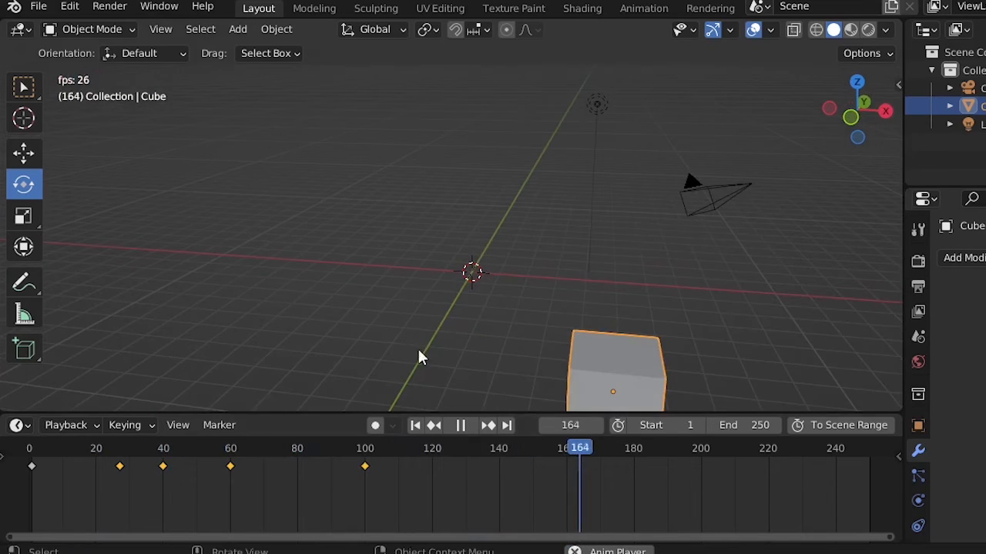
pyautogui.click(33, 450)
pyautogui.moveTo(328, 291); pyautogui.dragTo(480, 291, button='middle')
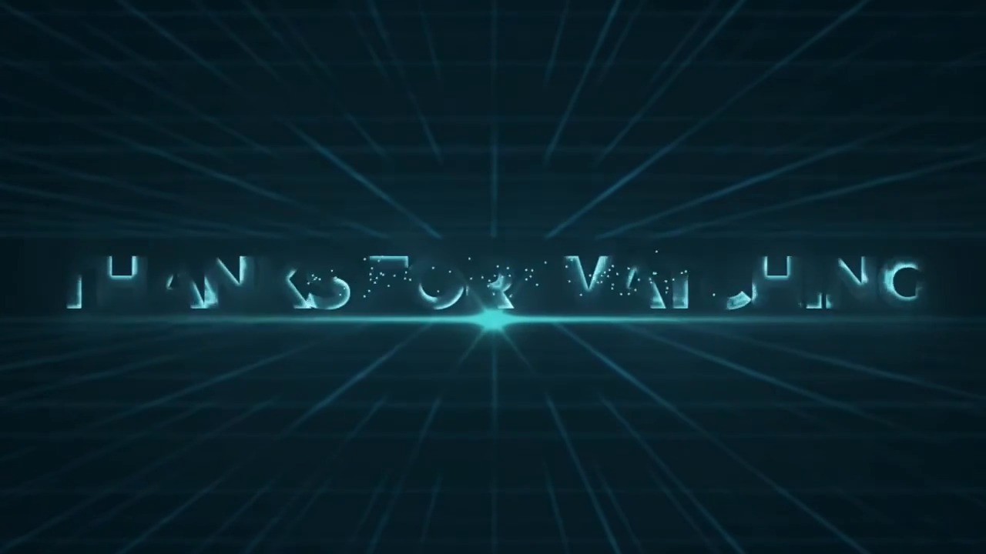